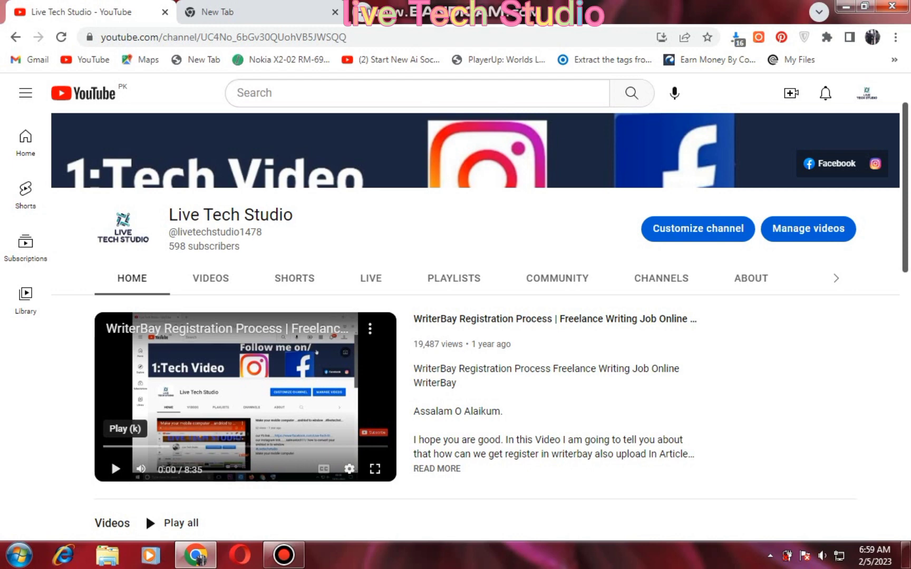
Switch from the YouTube channel to the blank new tab
click(216, 12)
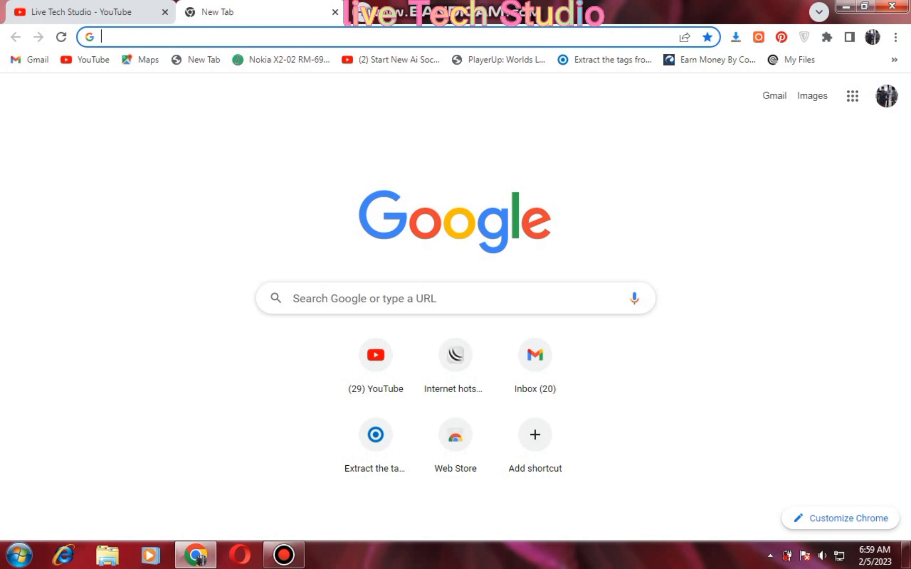
Search for infinityfree from the Chrome address bar
text(in)
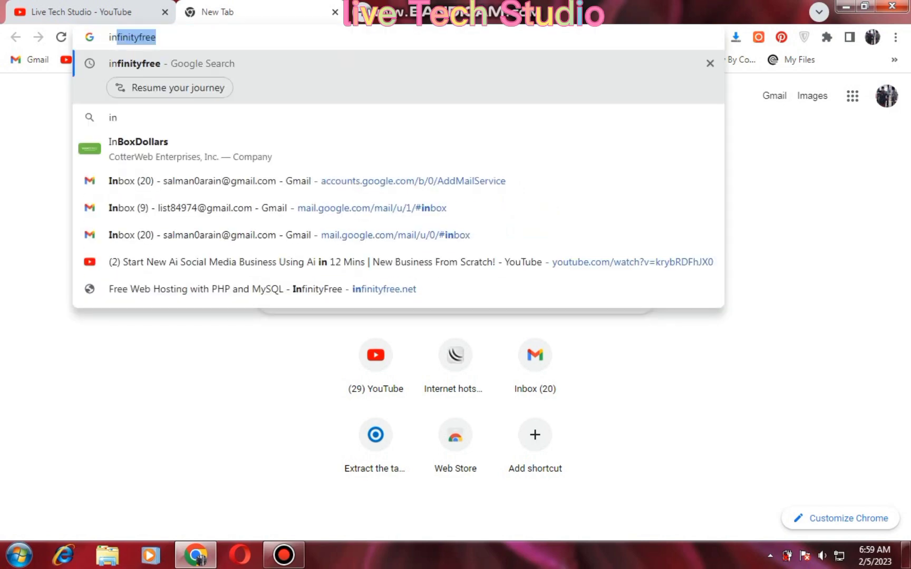
key(Return)
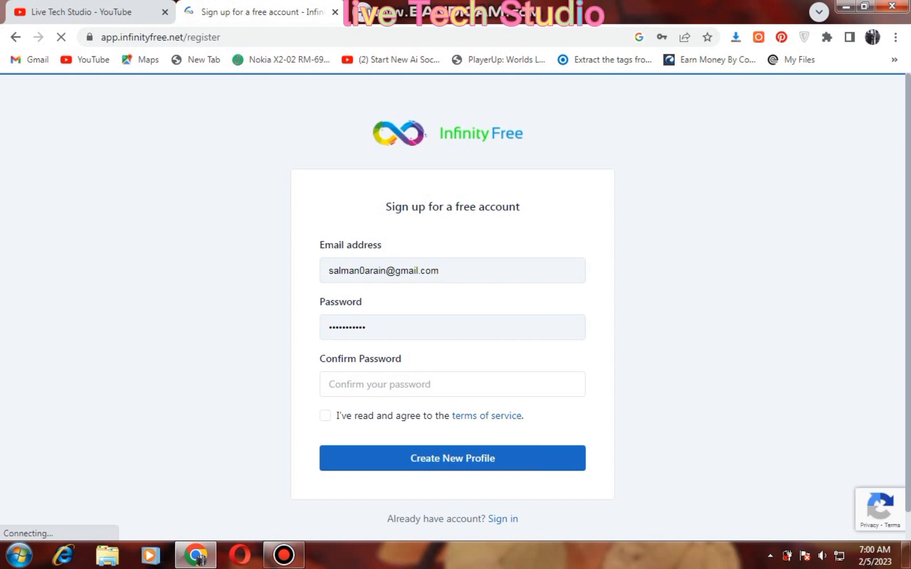
Replace the prefilled e-mail with the new account's e-mail address
click(384, 271)
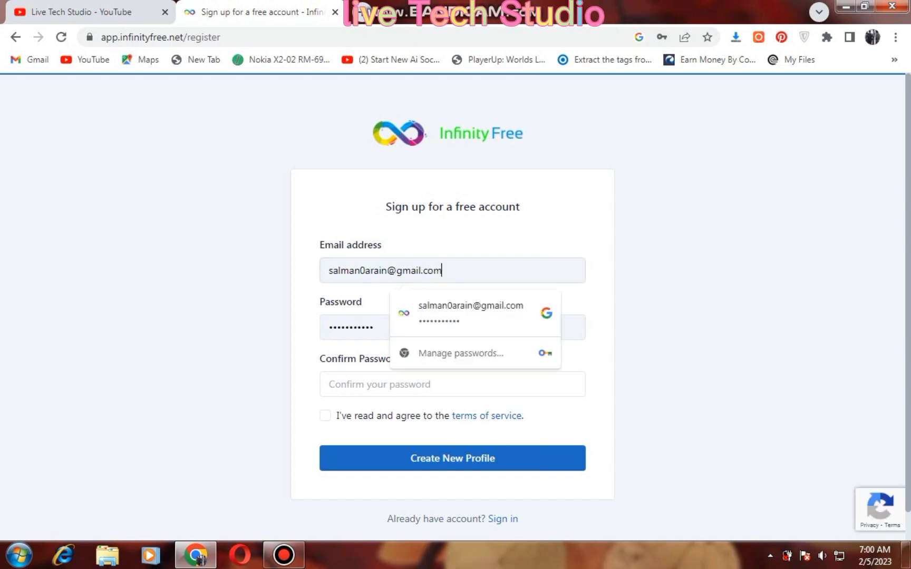
key(ctrl+a)
key(BackSpace)
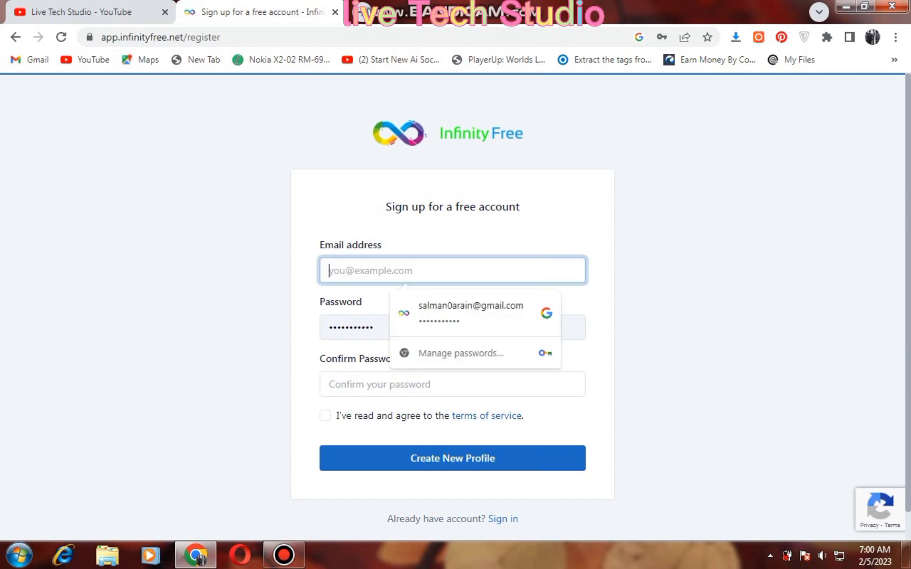
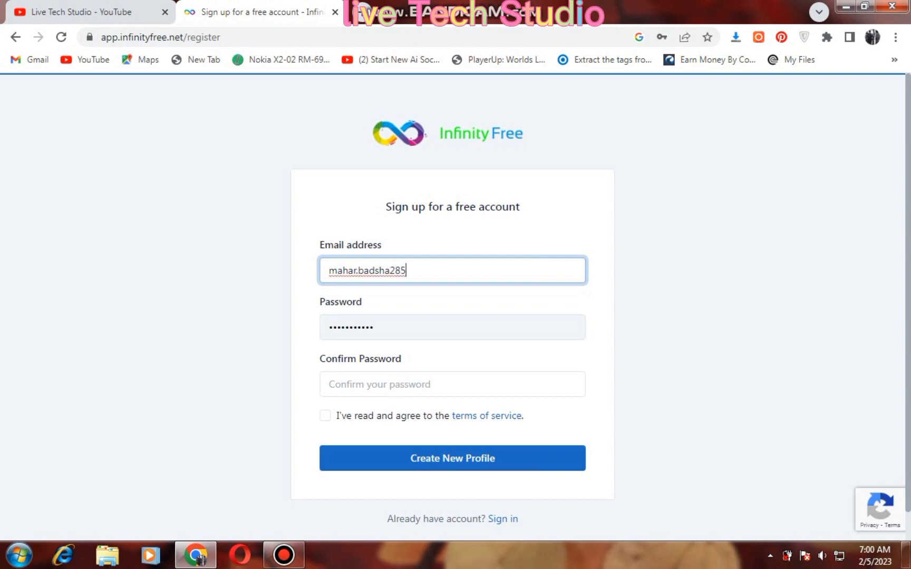
Enter the account password in the Password and Confirm Password fields
click(374, 328)
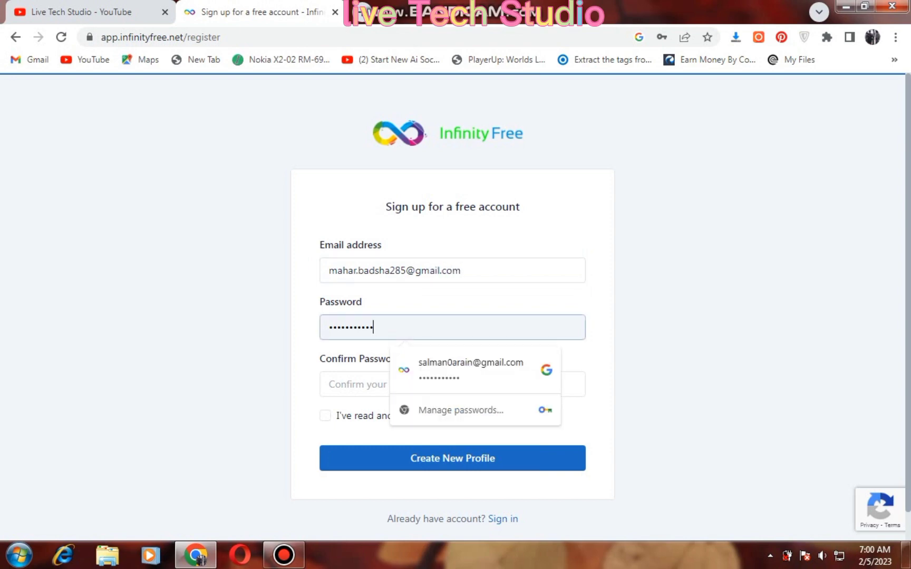
click(329, 384)
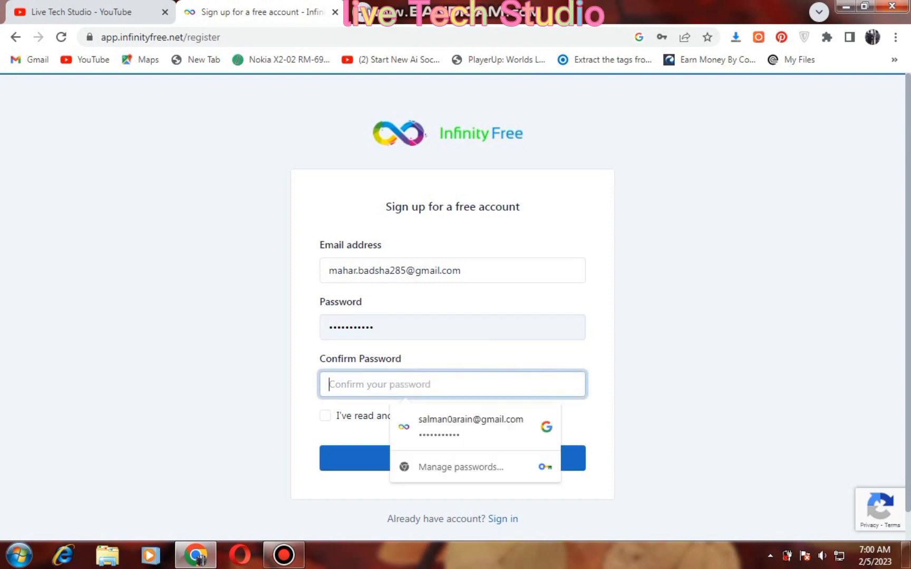
text(••)
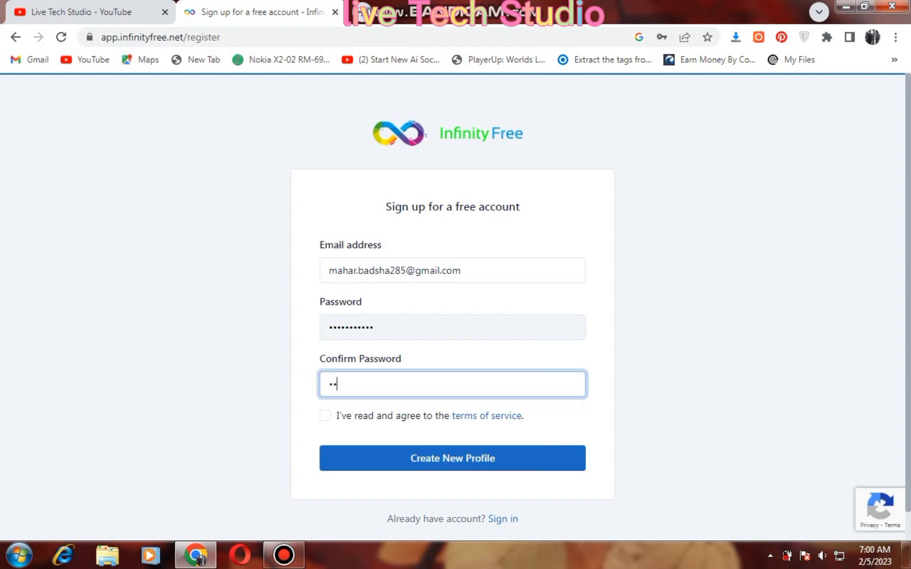
key(shift+Tab)
key(BackSpace)
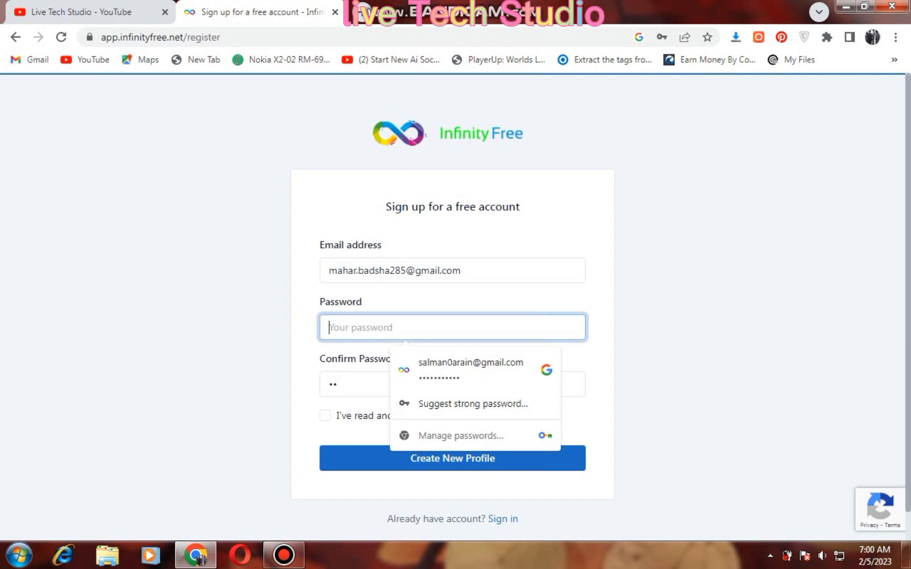
key(Tab)
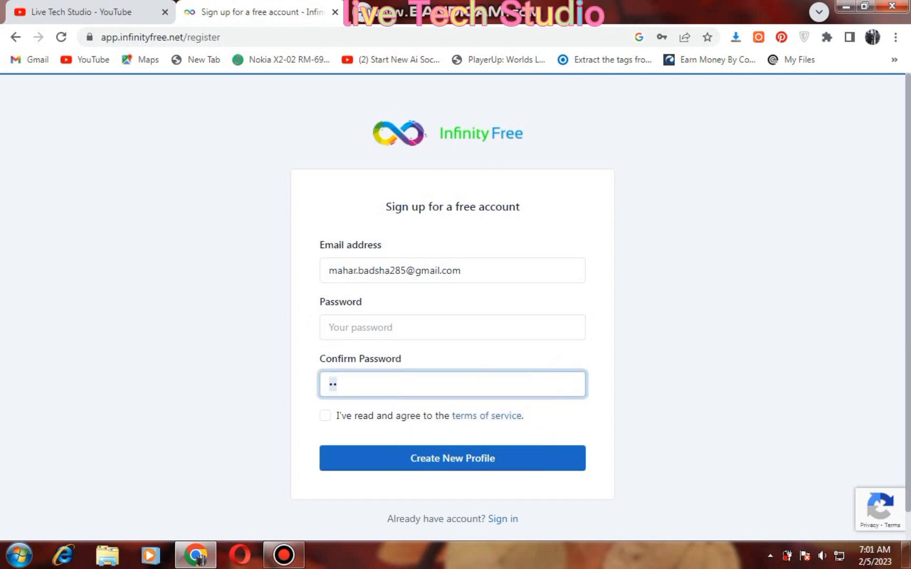
key(BackSpace)
key(shift+Tab)
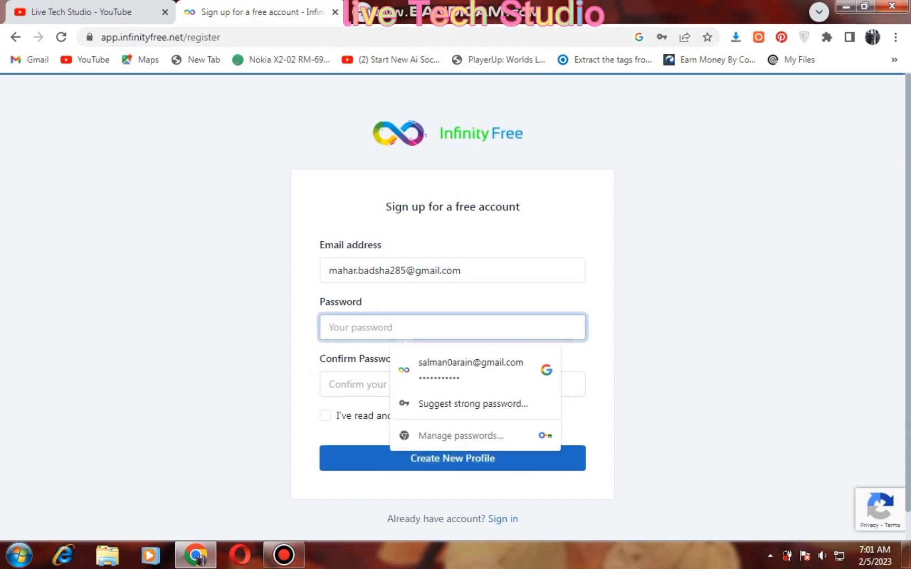
text(••••••••••)
click(369, 385)
text(••••)
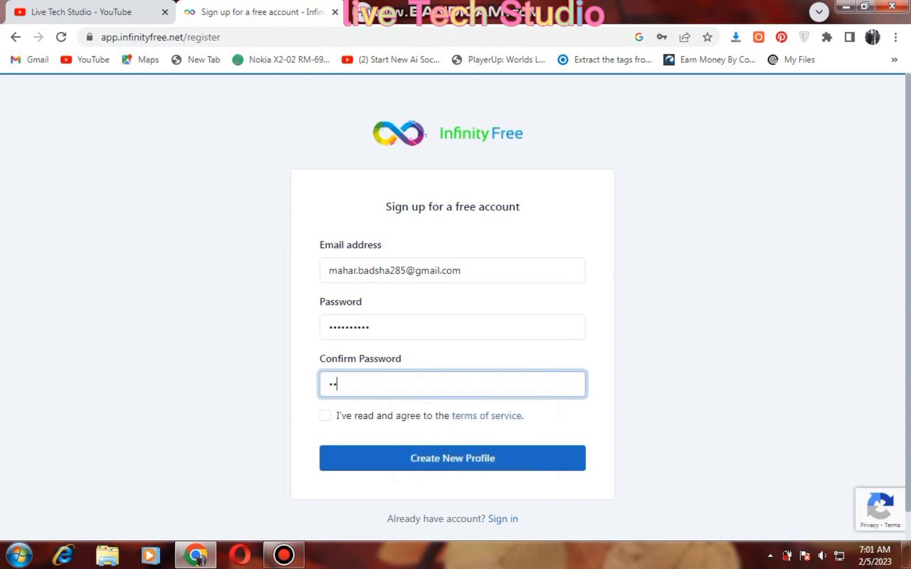
text(•••••••)
Accept the terms of service and submit the sign-up form
click(326, 415)
click(452, 458)
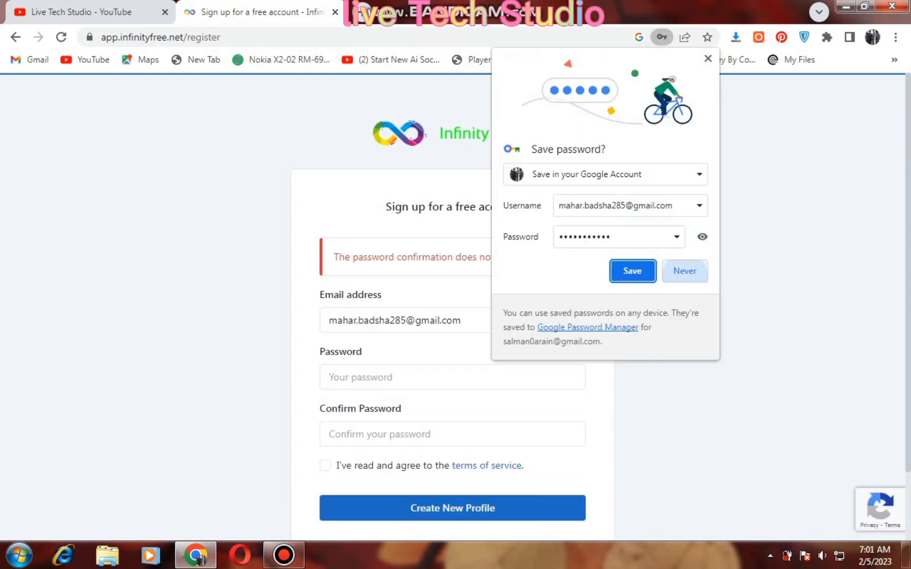
key(Return)
Re-enter matching passwords after the mismatch error and resubmit, declining to save the password
click(405, 377)
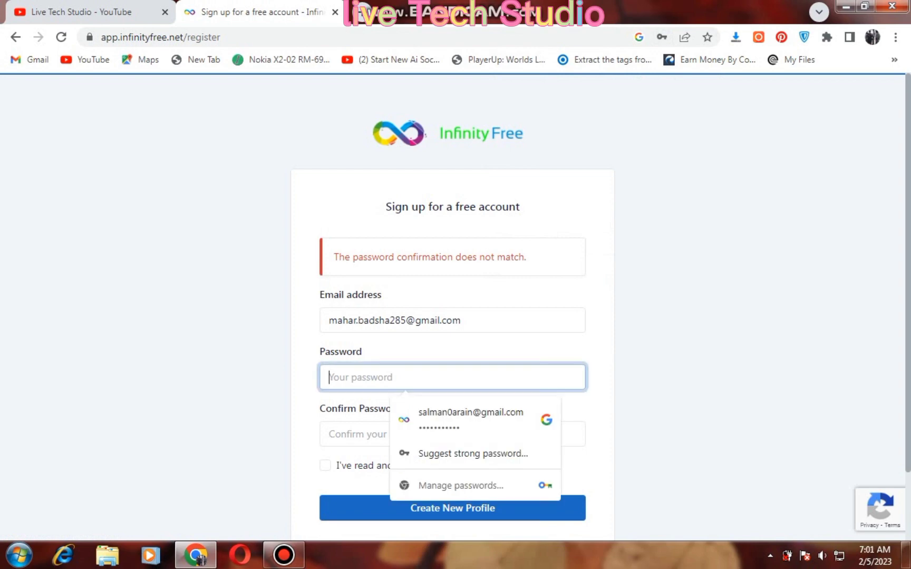
text(***********)
click(452, 434)
text(**)
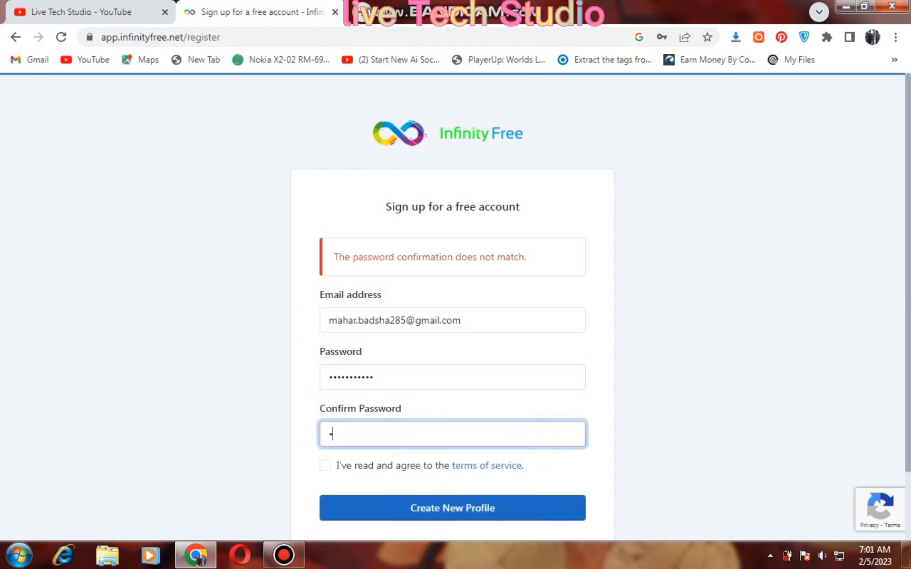
text(*********)
click(452, 507)
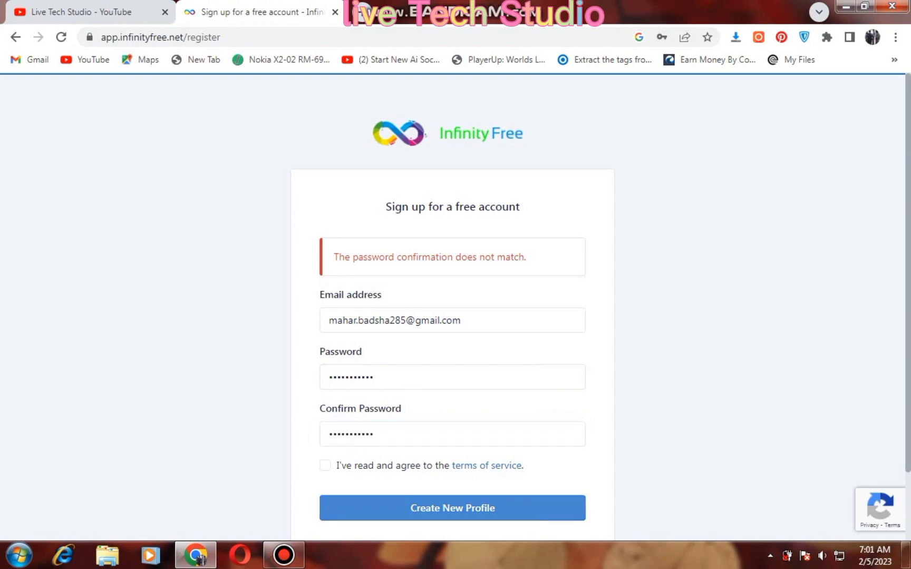
click(325, 465)
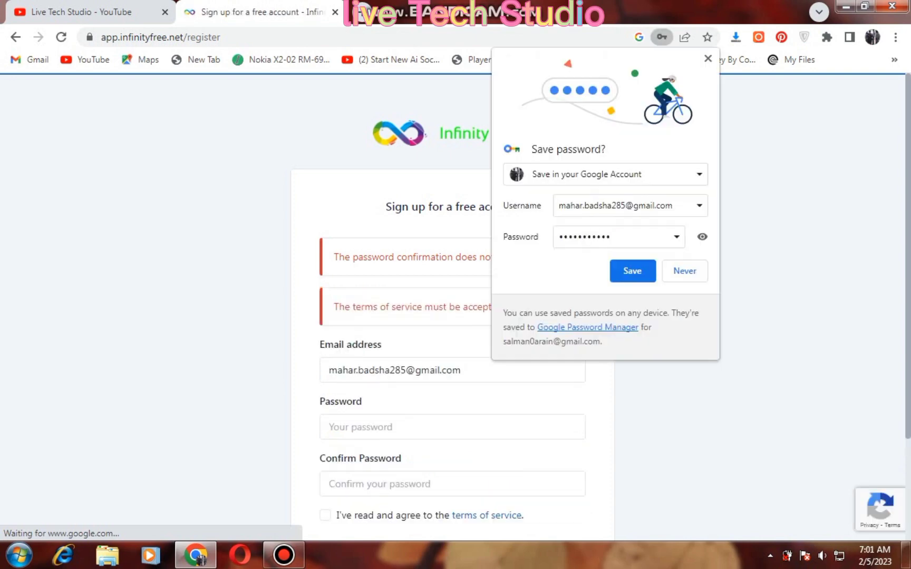
click(633, 271)
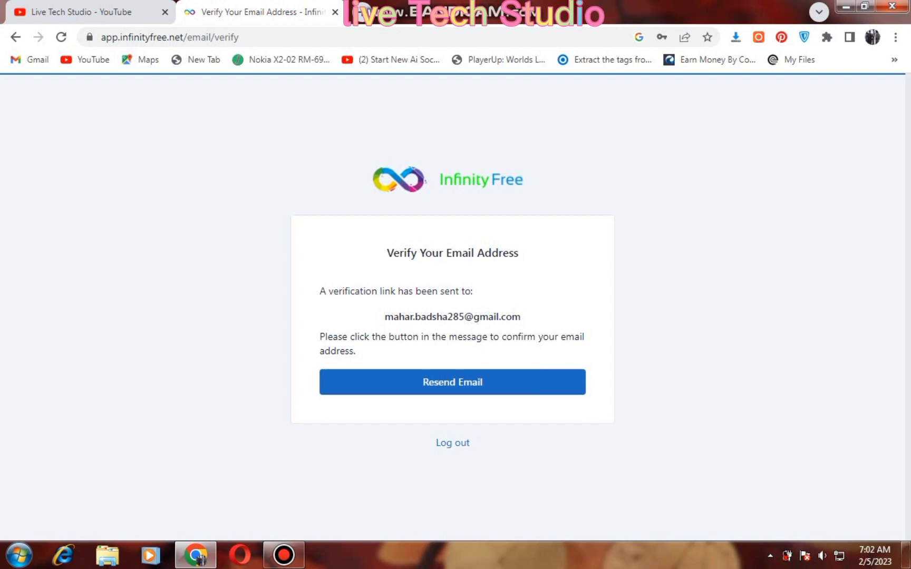
Open the new account's Gmail inbox and follow the InfinityFree Verify Email Address link
click(204, 60)
click(29, 59)
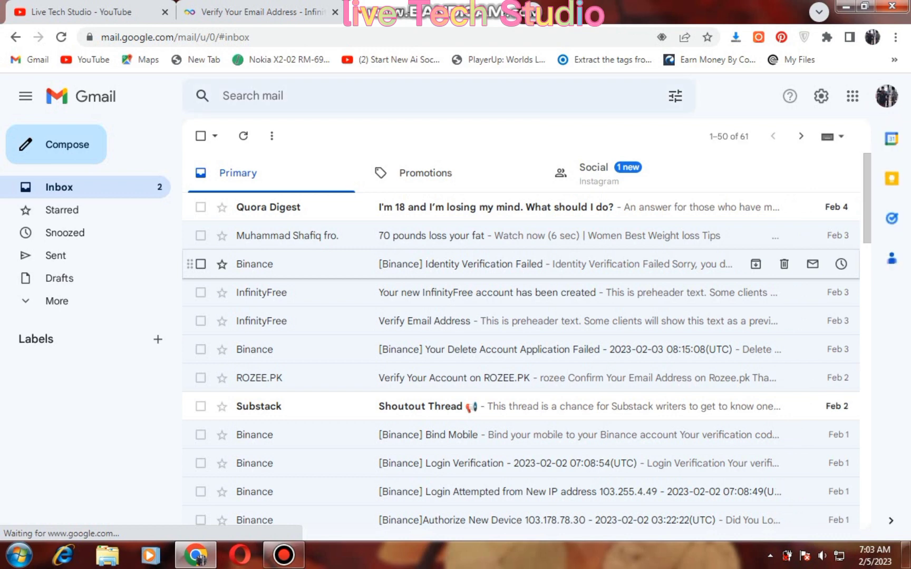
click(886, 98)
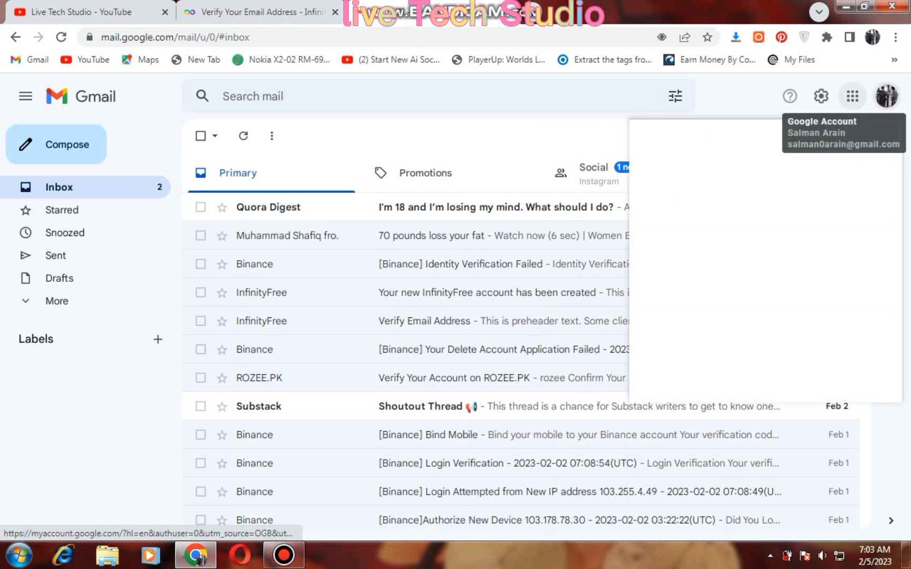
click(681, 291)
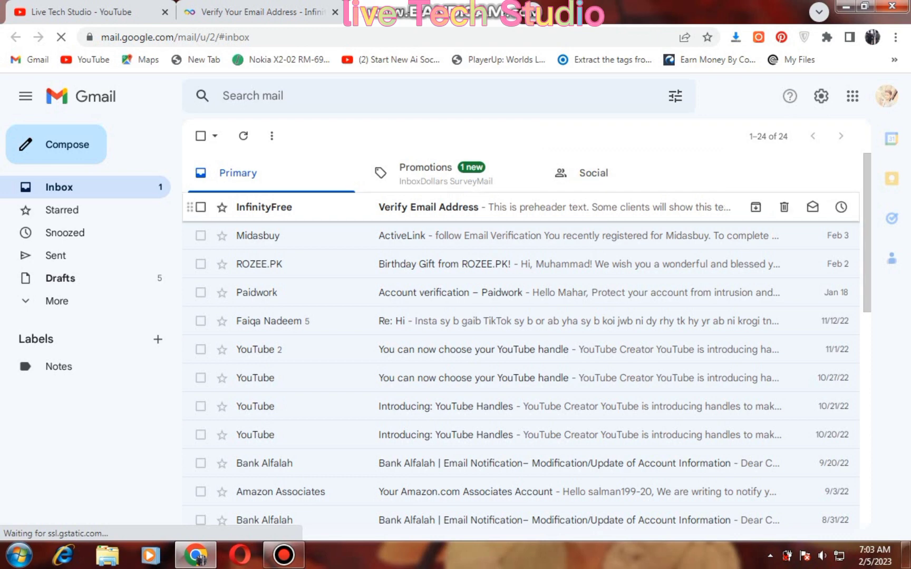
click(527, 206)
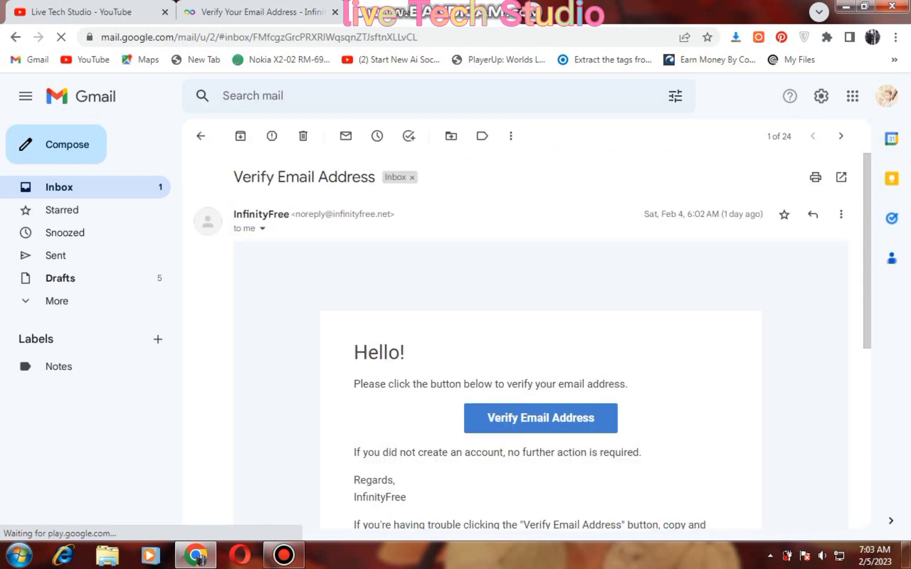
click(540, 418)
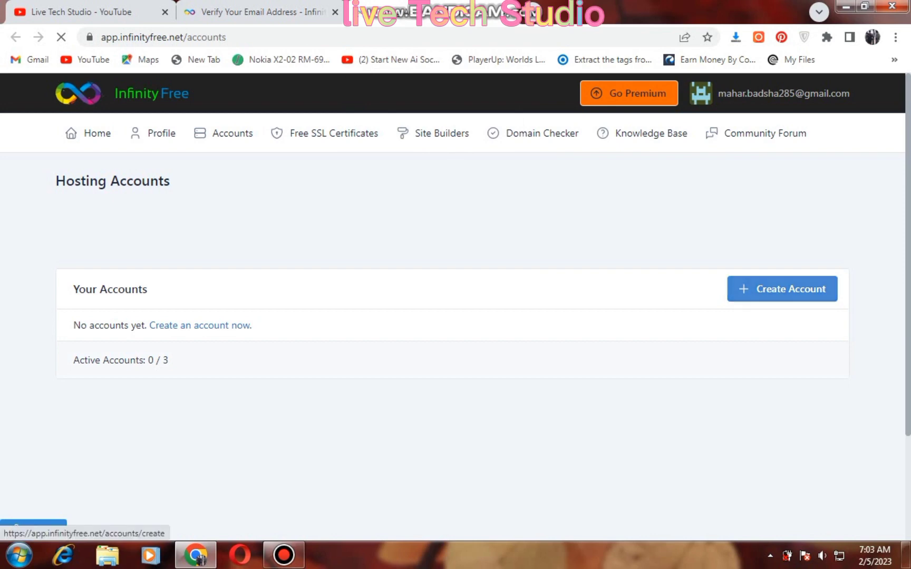
Start a new hosting account and enter the subdomain salmanlivetech
click(783, 289)
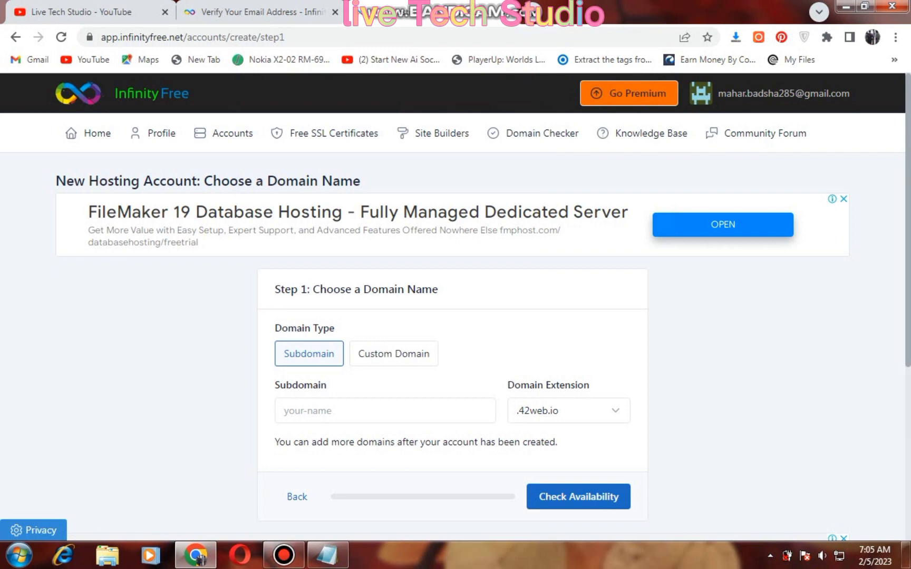
click(360, 411)
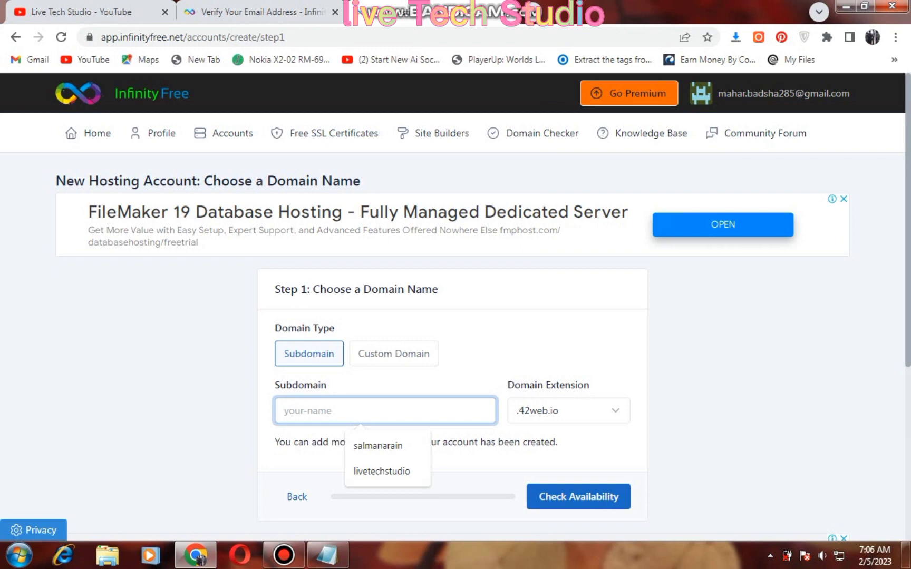
text(SALMANL)
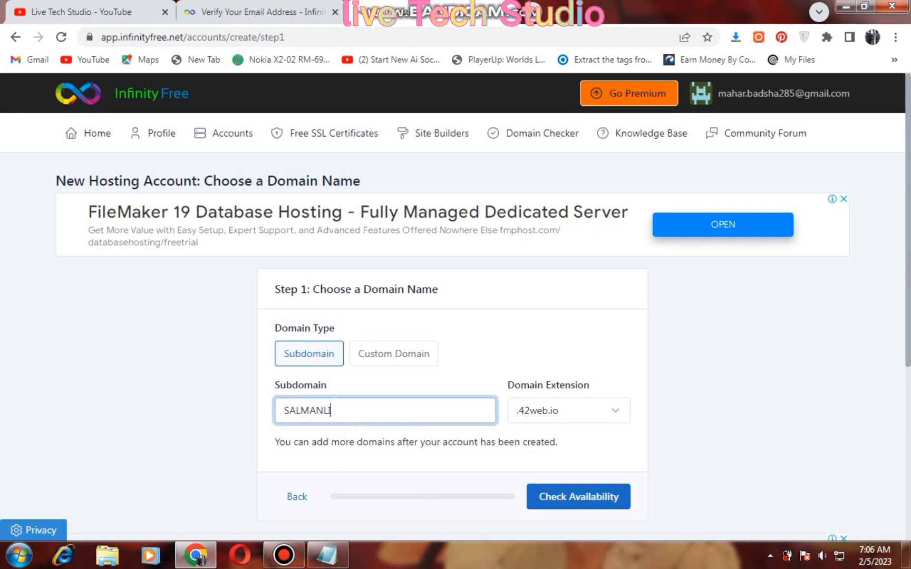
text(IVETECH)
key(BackSpace)
key(BackSpace)
key(BackSpace)
key(BackSpace)
key(BackSpace)
key(BackSpace)
key(BackSpace)
key(BackSpace)
key(BackSpace)
key(BackSpace)
key(BackSpace)
key(BackSpace)
key(BackSpace)
key(BackSpace)
text(sa)
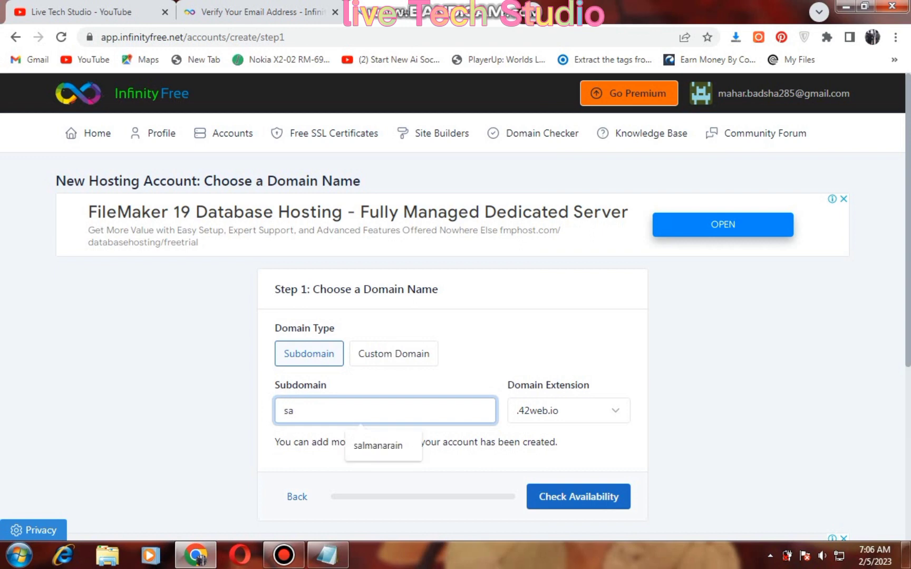
text(lmanlivet)
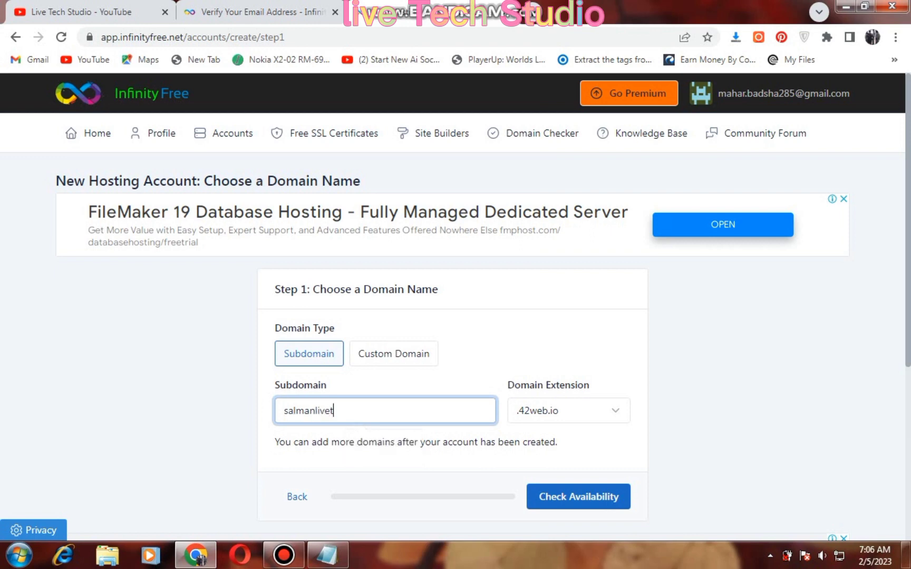
text(ech)
Choose the .epizy.com extension and check the subdomain's availability
click(568, 410)
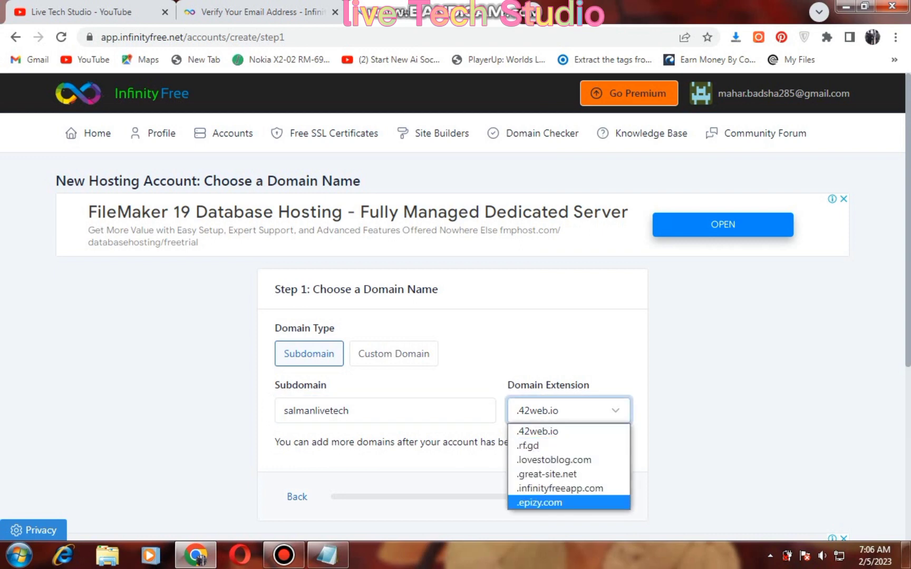
click(548, 502)
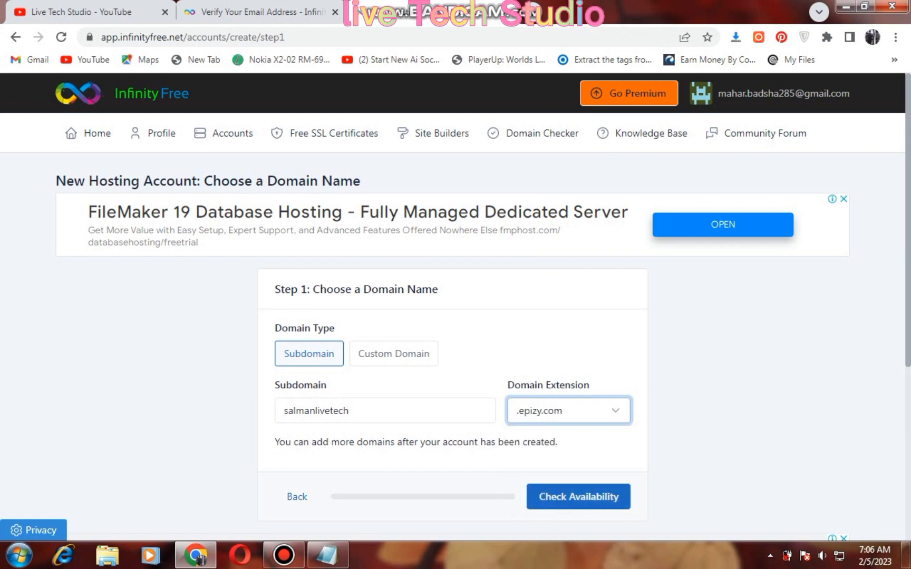
click(578, 497)
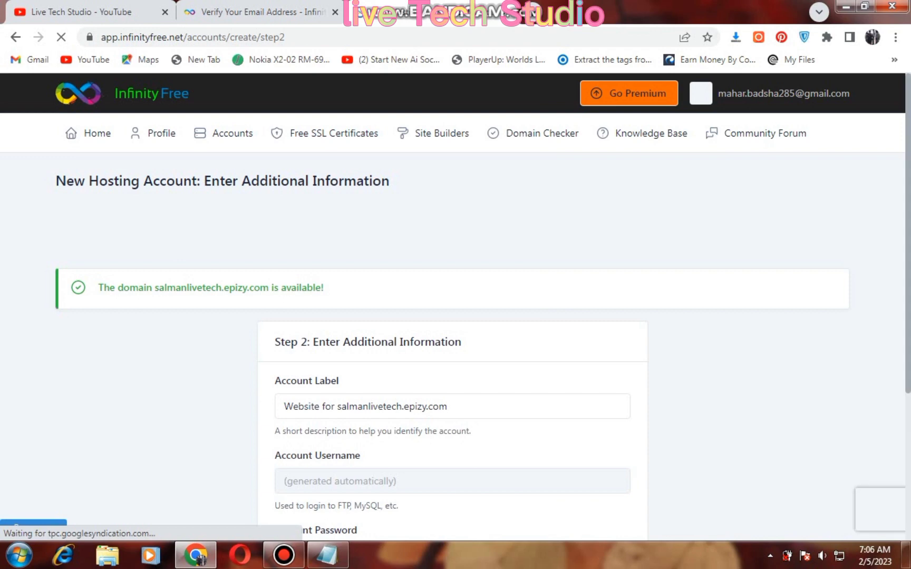
Create the salmanlivetech.epizy.com hosting account without a password and open its control panel
drag(98, 287, 324, 287)
scroll(456, 305, down, 4)
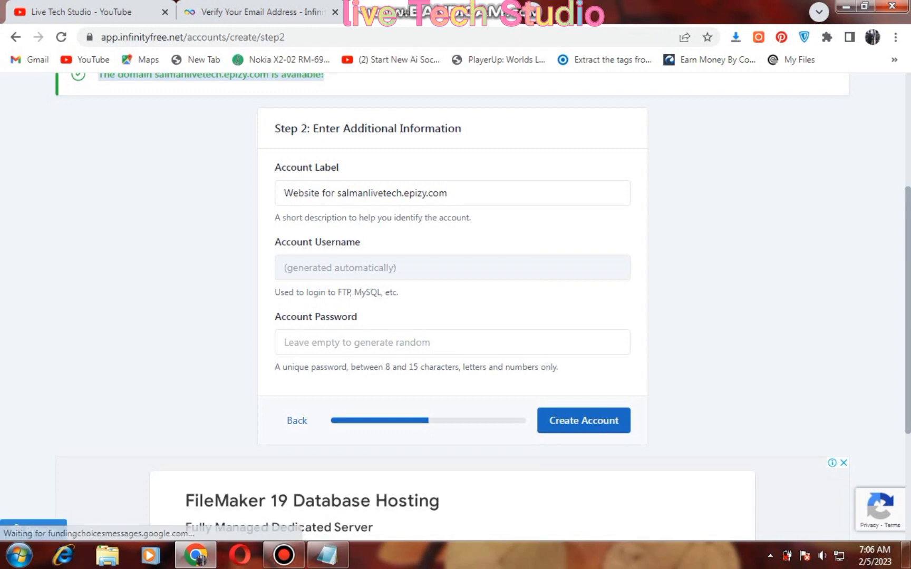
key(Return)
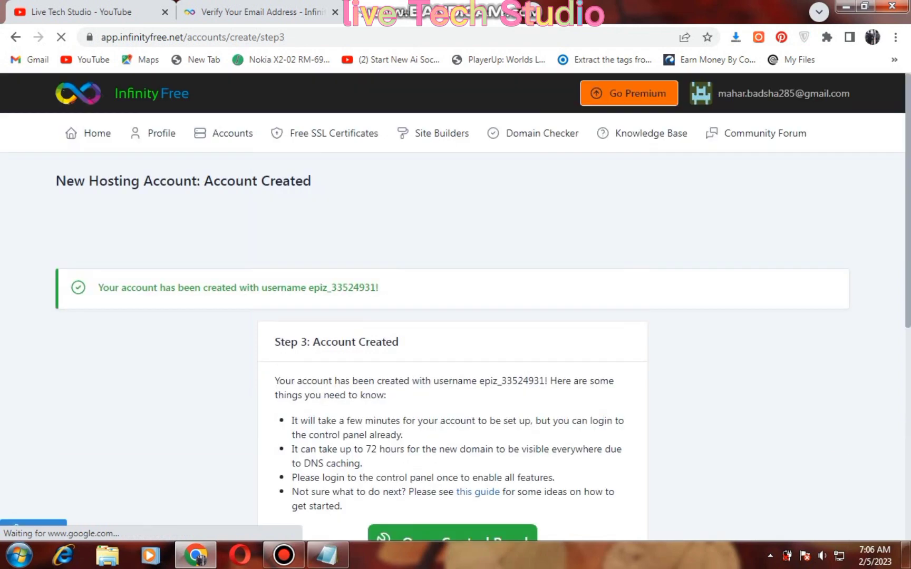
scroll(478, 350, down, 3)
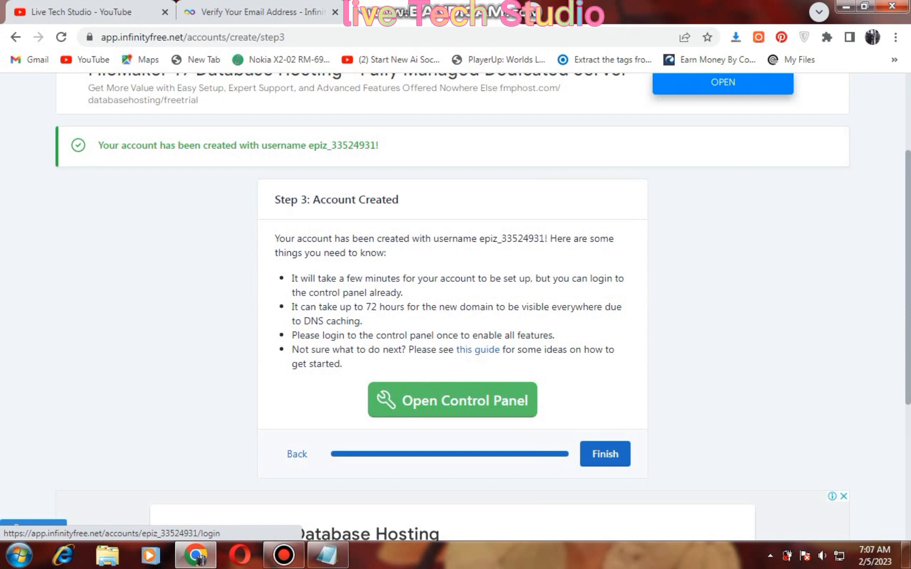
click(452, 400)
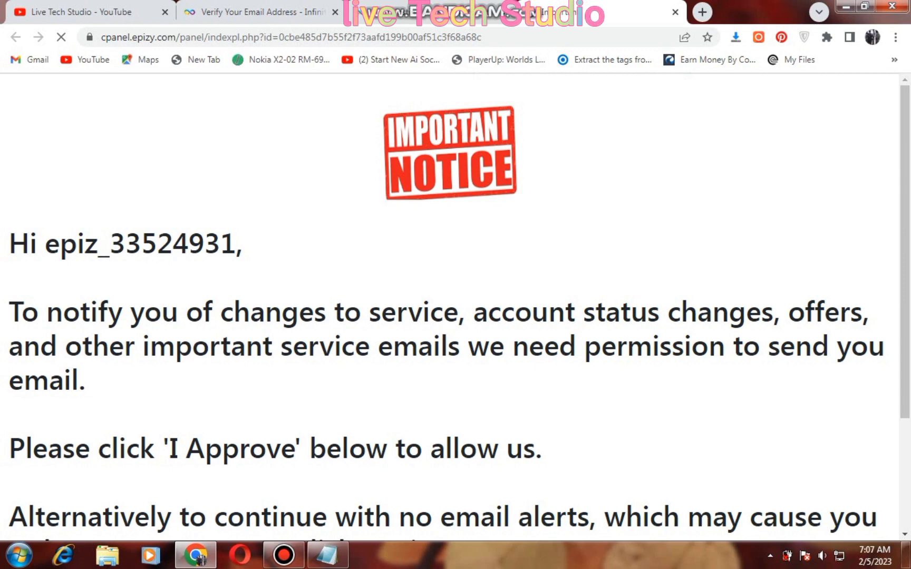
Approve the notice allowing InfinityFree to send service emails
scroll(454, 306, down, 3)
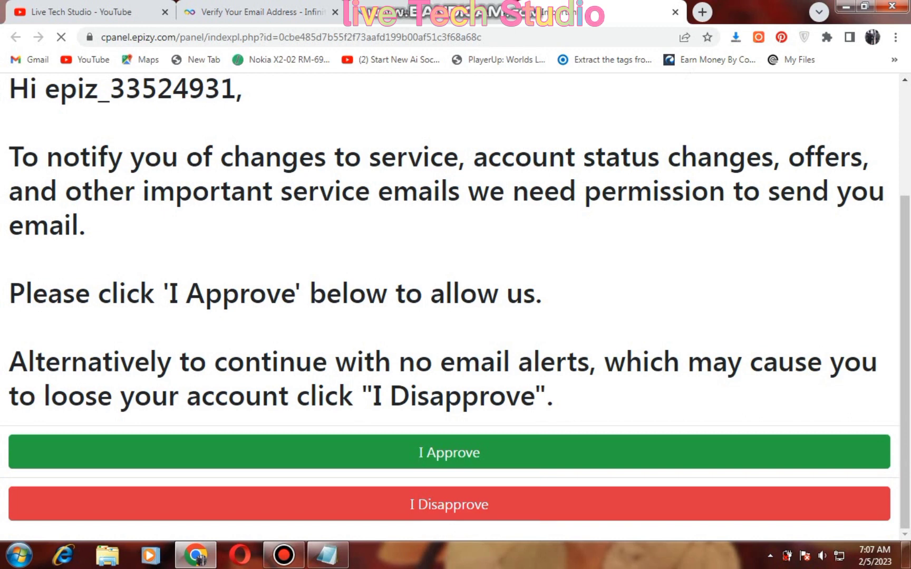
click(450, 452)
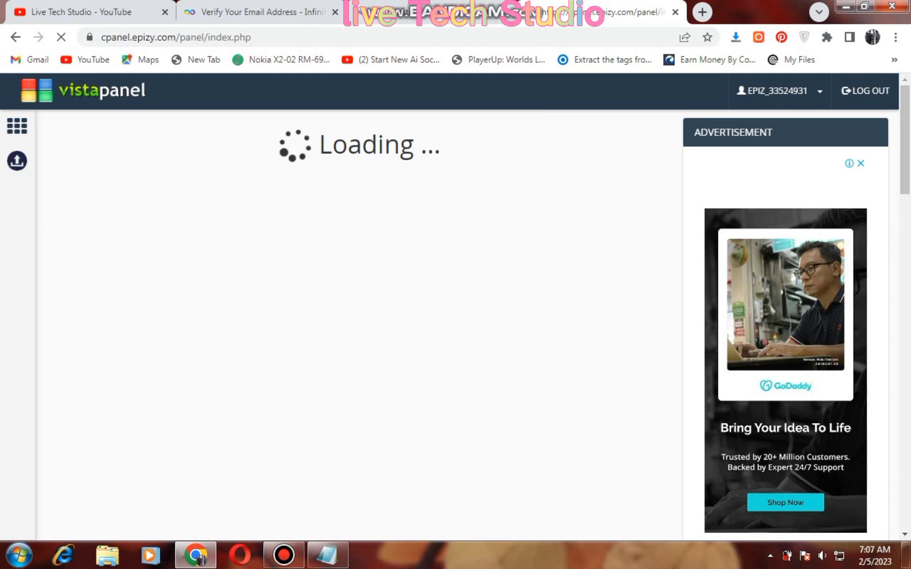
scroll(785, 322, down, 10)
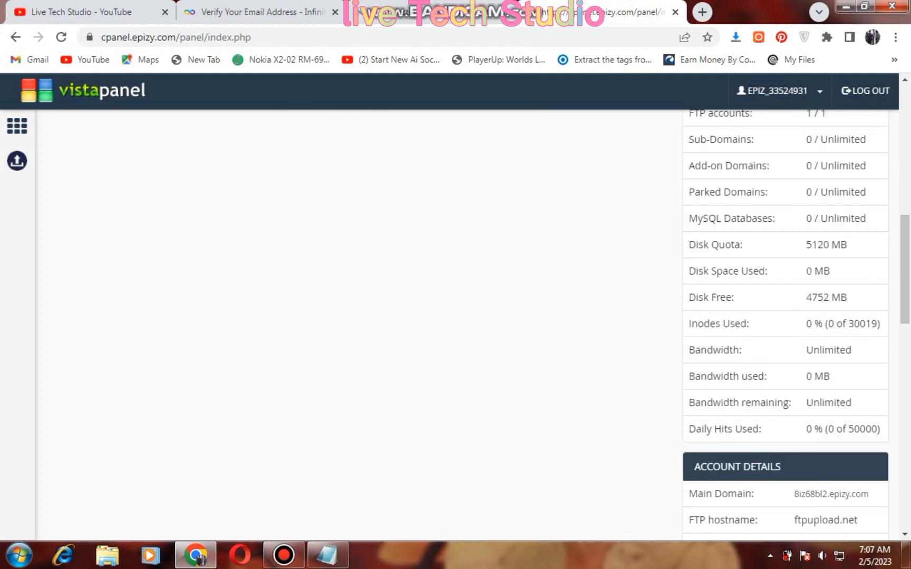
scroll(786, 322, up, 5)
scroll(786, 322, down, 3)
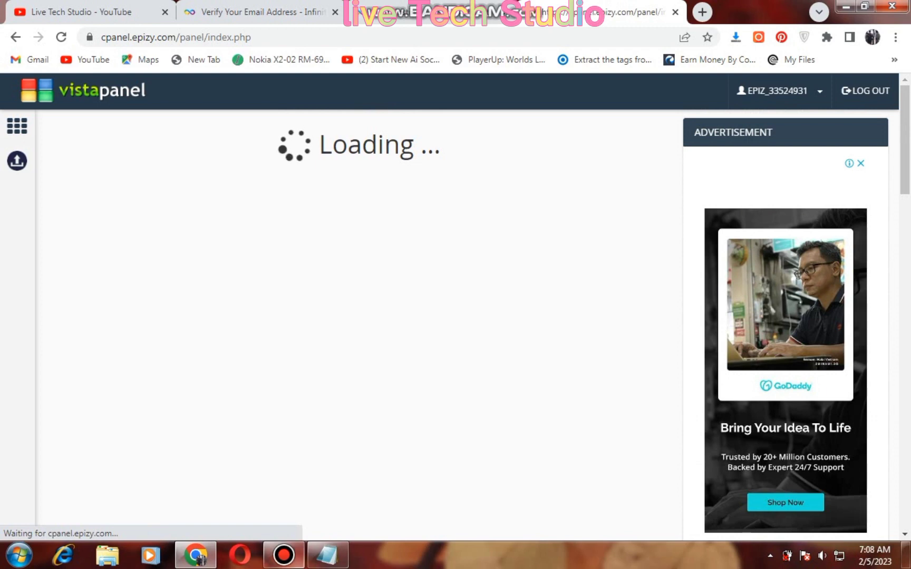
Find the Software section on the VistaPanel dashboard and launch Softaculous Apps Installer
click(283, 556)
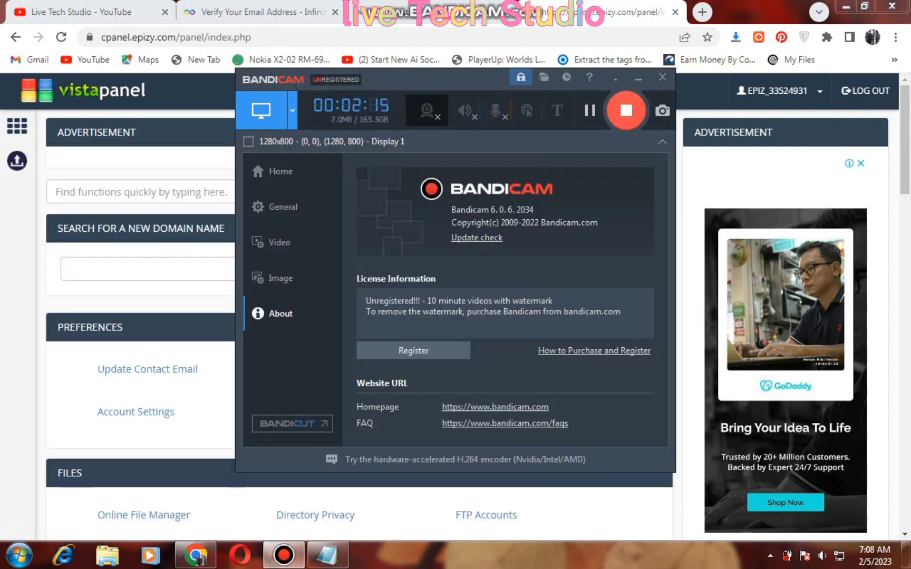
click(637, 77)
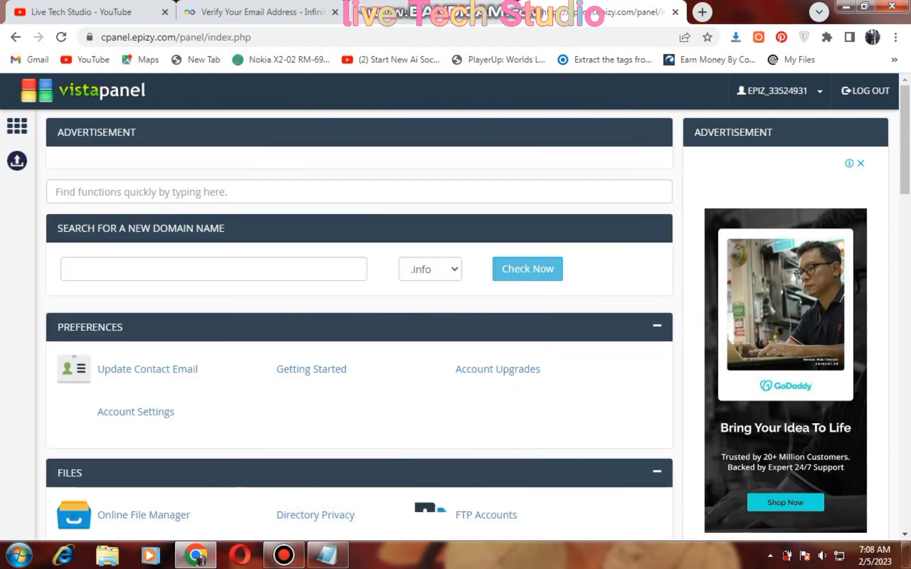
scroll(358, 317, down, 4)
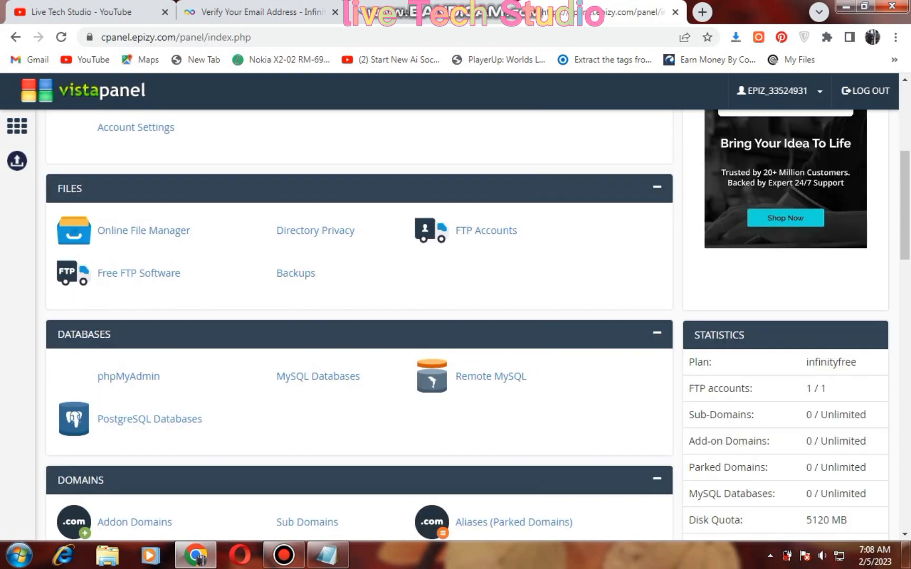
scroll(358, 317, down, 4)
scroll(358, 316, up, 4)
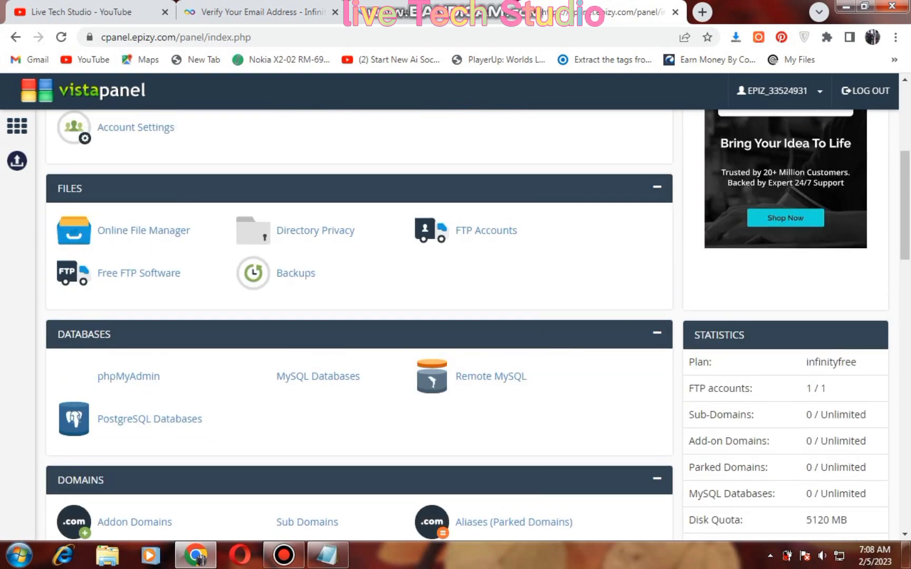
scroll(359, 316, down, 10)
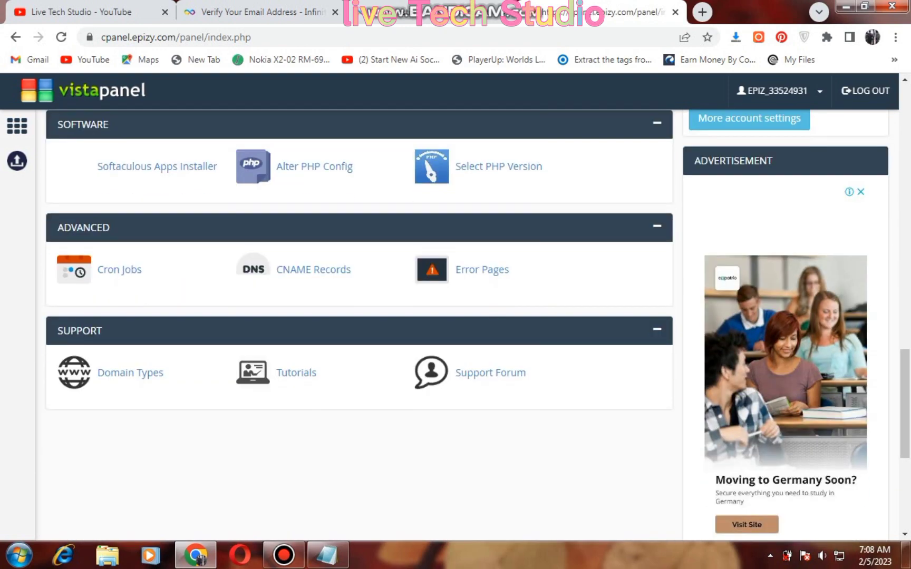
scroll(358, 317, down, 5)
scroll(358, 316, up, 10)
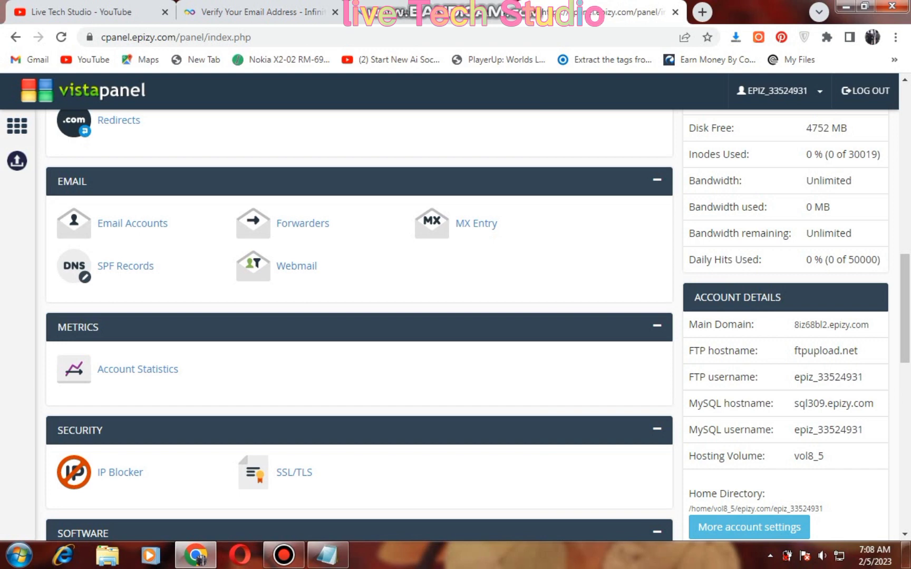
scroll(148, 338, down, 5)
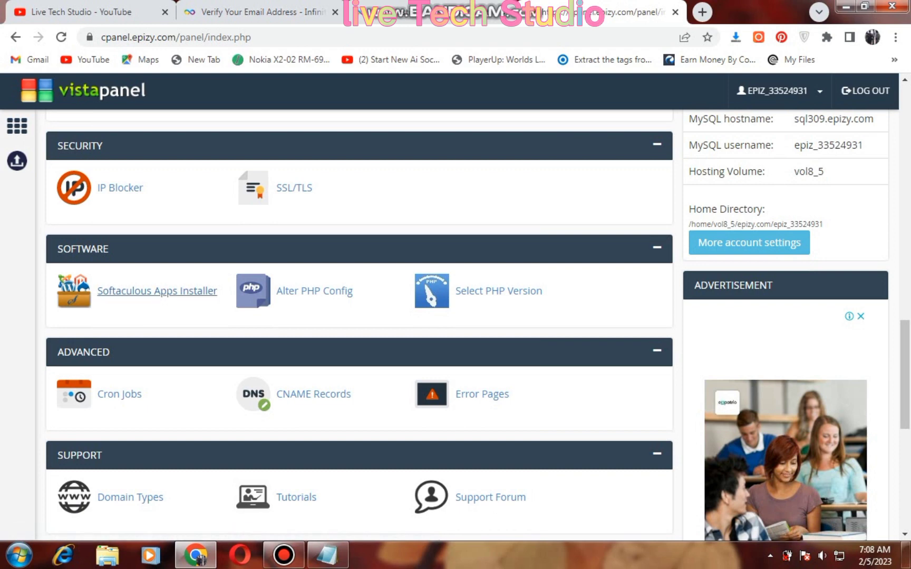
click(158, 291)
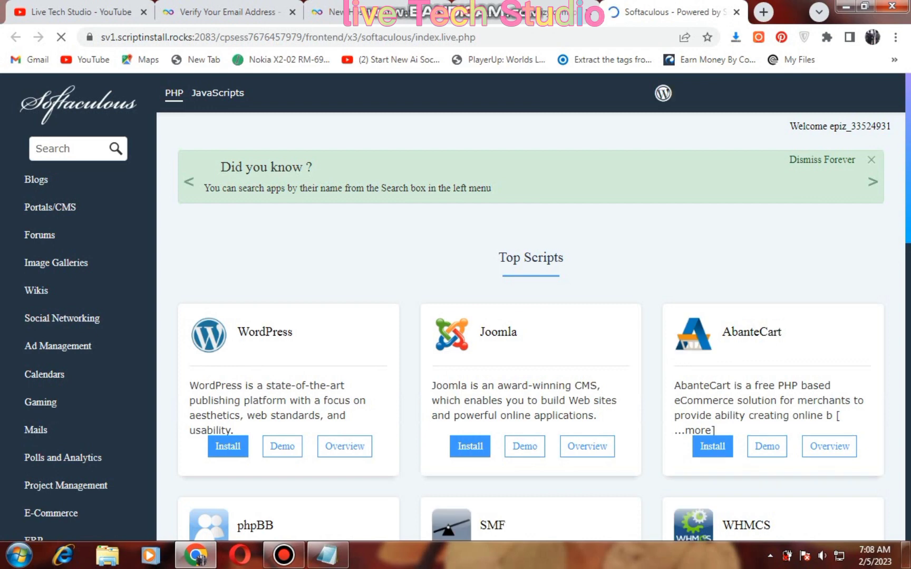
Install WordPress from Softaculous Top Scripts and scroll to the Software Setup section
scroll(527, 316, down, 1)
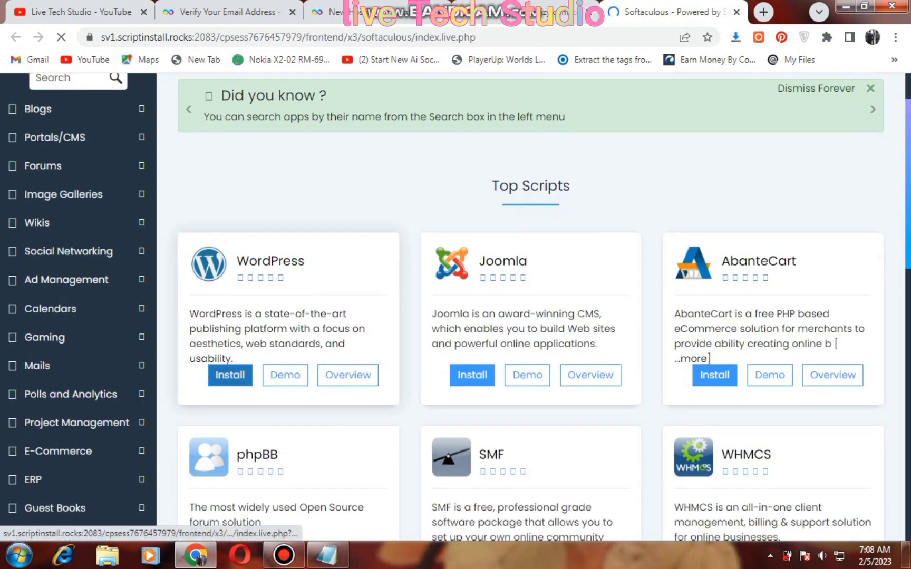
click(230, 374)
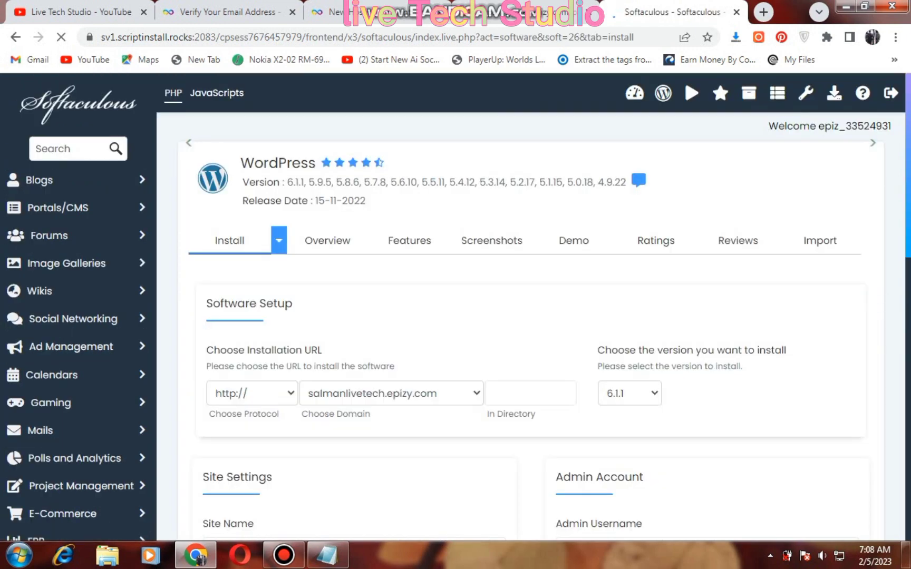
scroll(490, 174, down, 5)
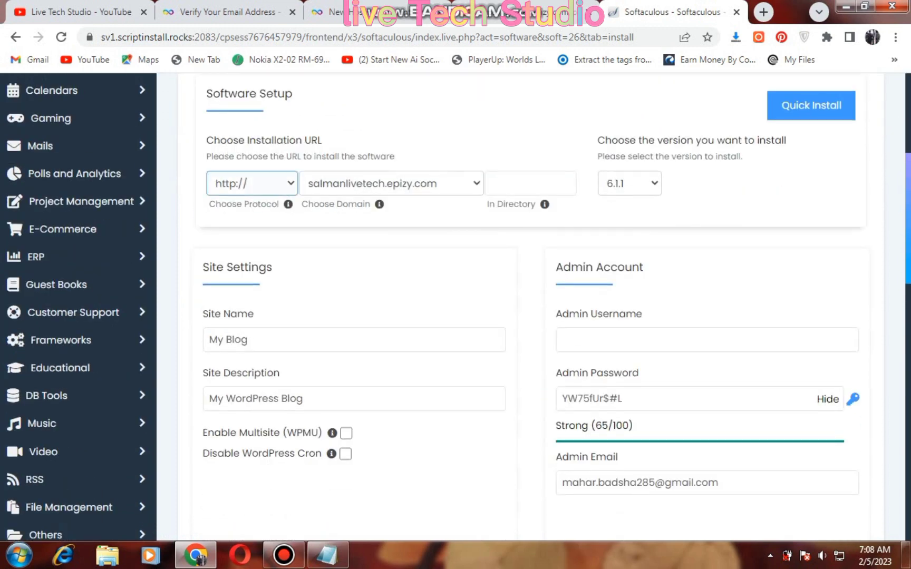
Replace the default site name My Blog with 'salman live tech'
click(252, 184)
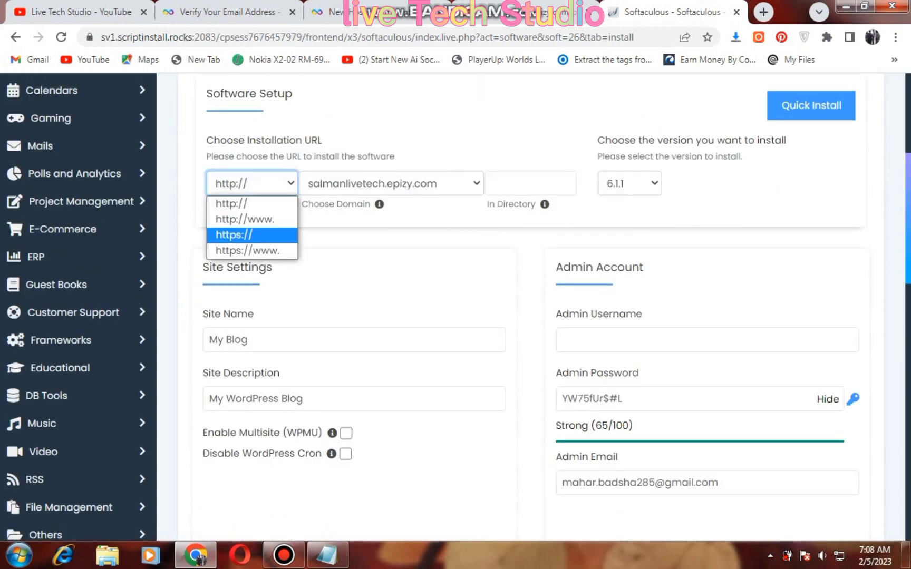
key(Return)
scroll(490, 308, down, 1)
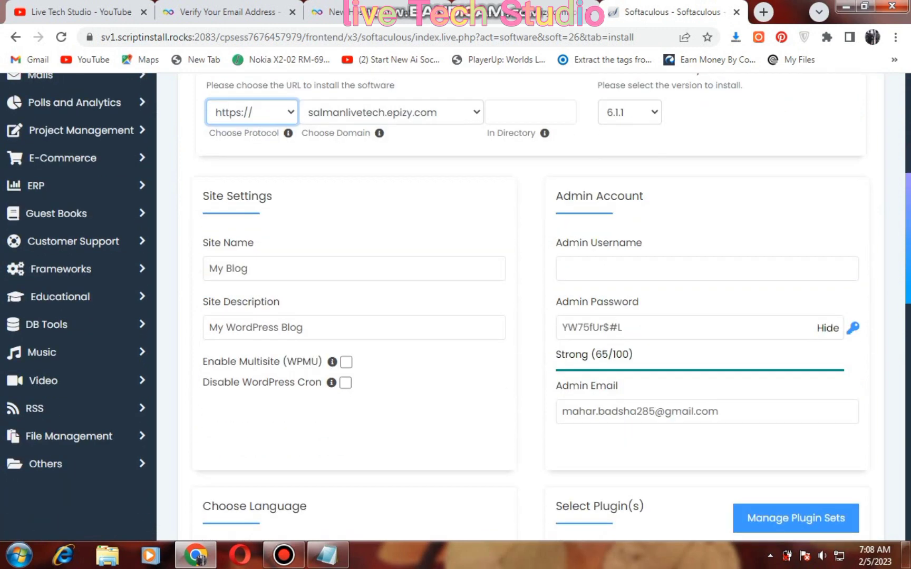
click(354, 268)
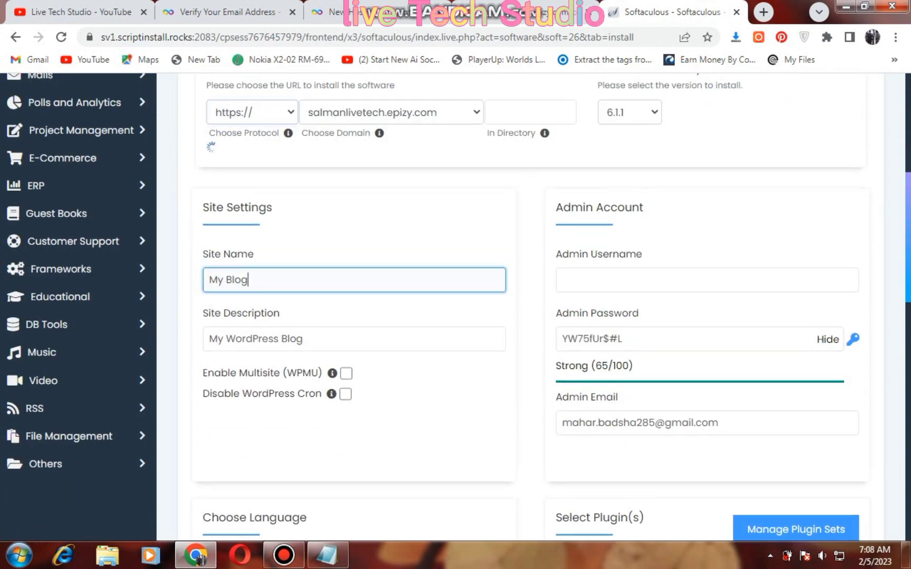
key(ctrl+a)
key(BackSpace)
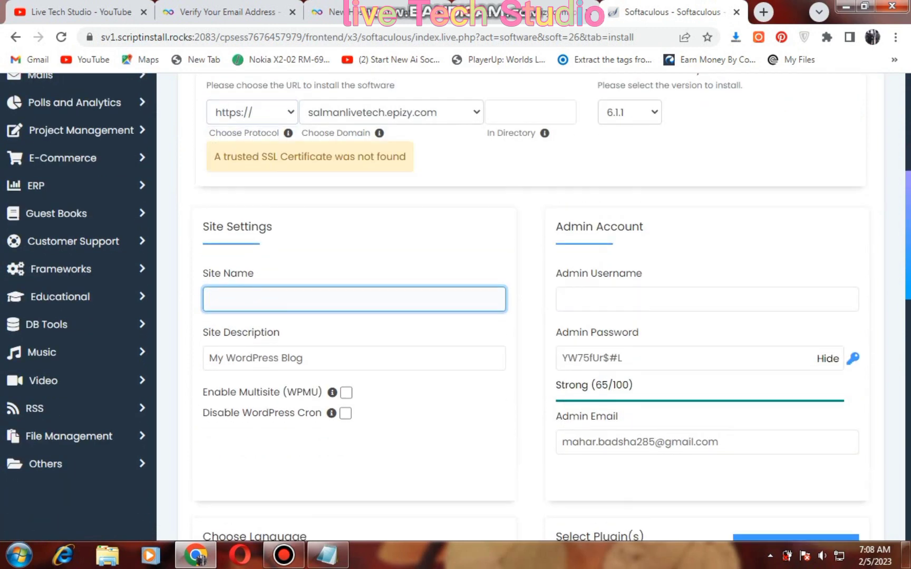
text(salman live tech)
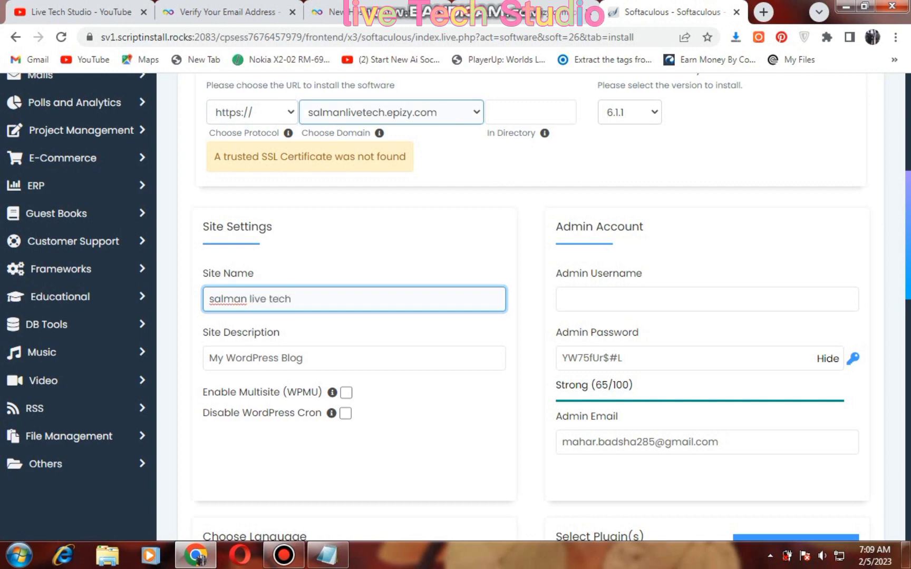
click(252, 111)
click(232, 132)
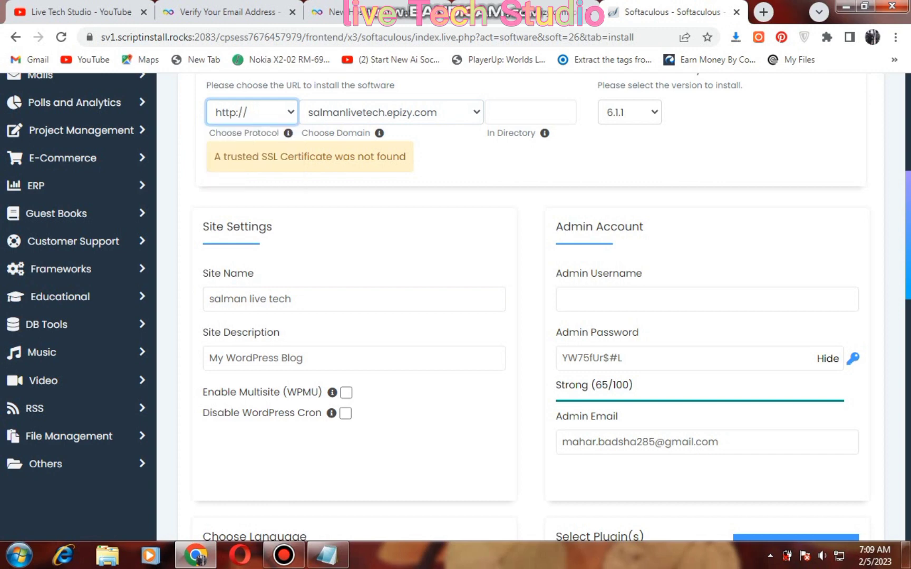
scroll(527, 317, down, 1)
scroll(527, 316, up, 1)
click(392, 112)
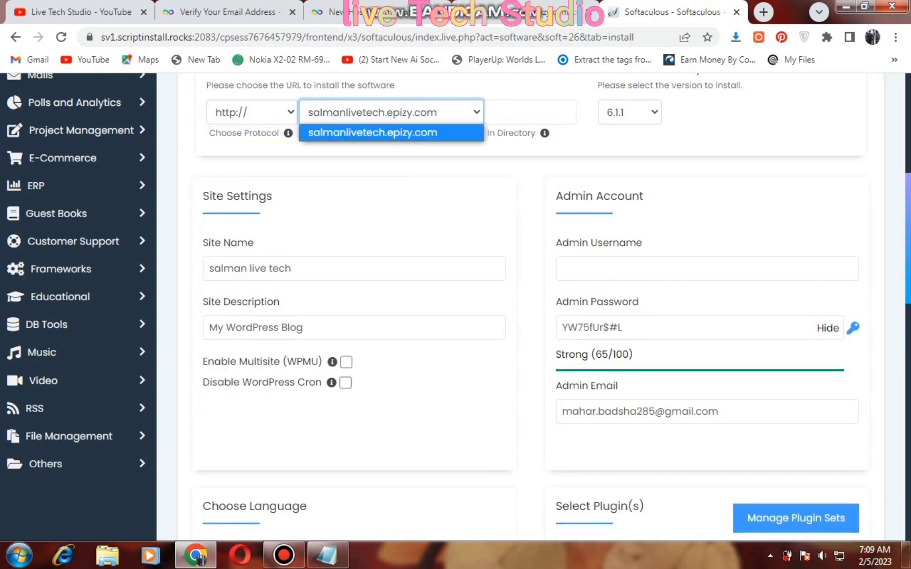
key(Return)
scroll(527, 305, down, 2)
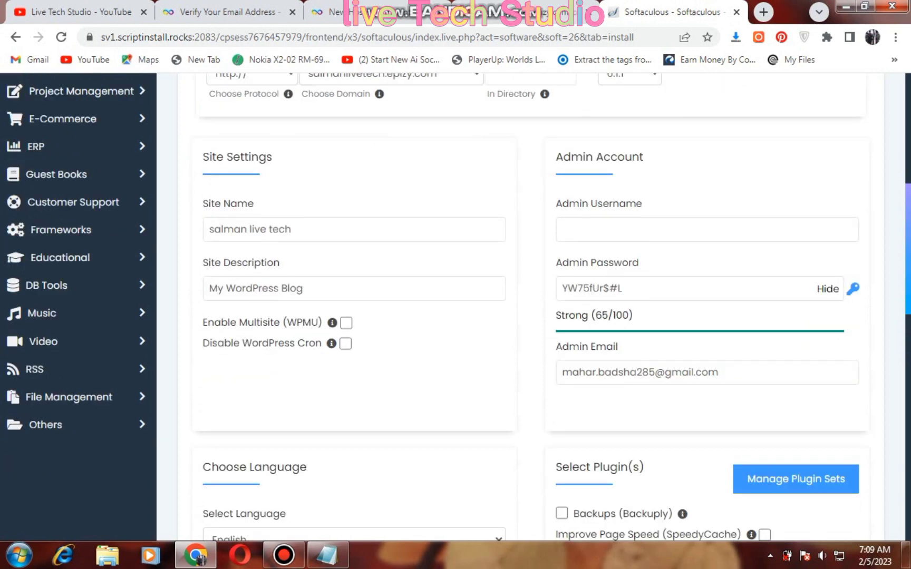
click(355, 185)
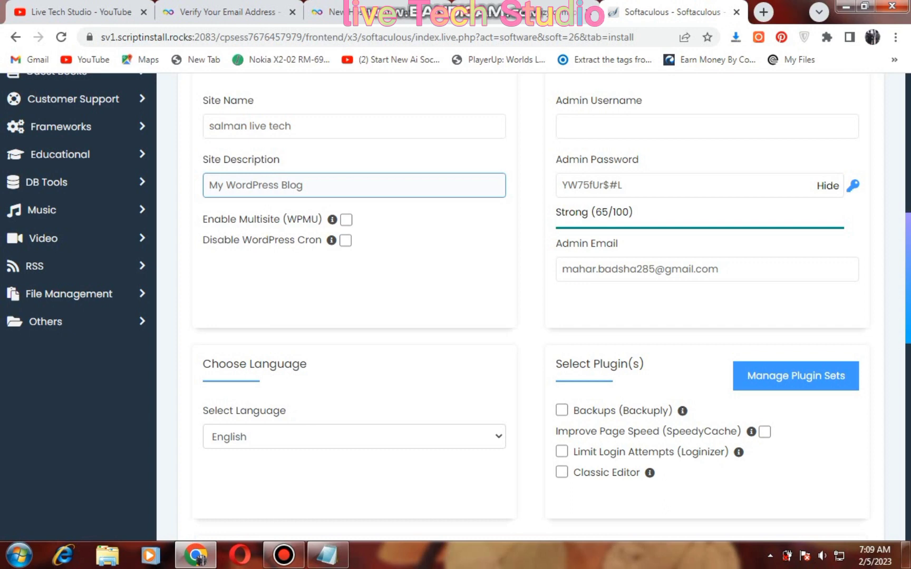
scroll(527, 305, down, 1)
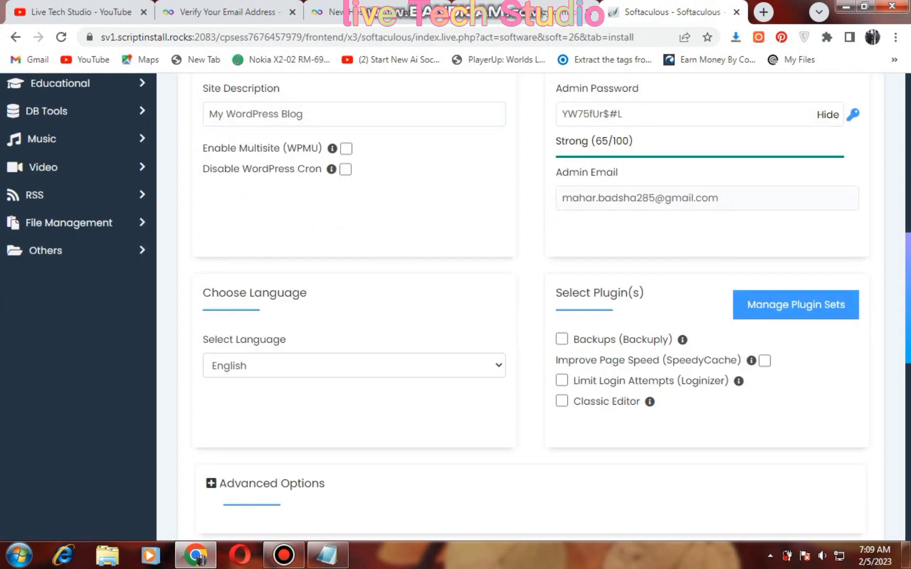
scroll(527, 306, up, 3)
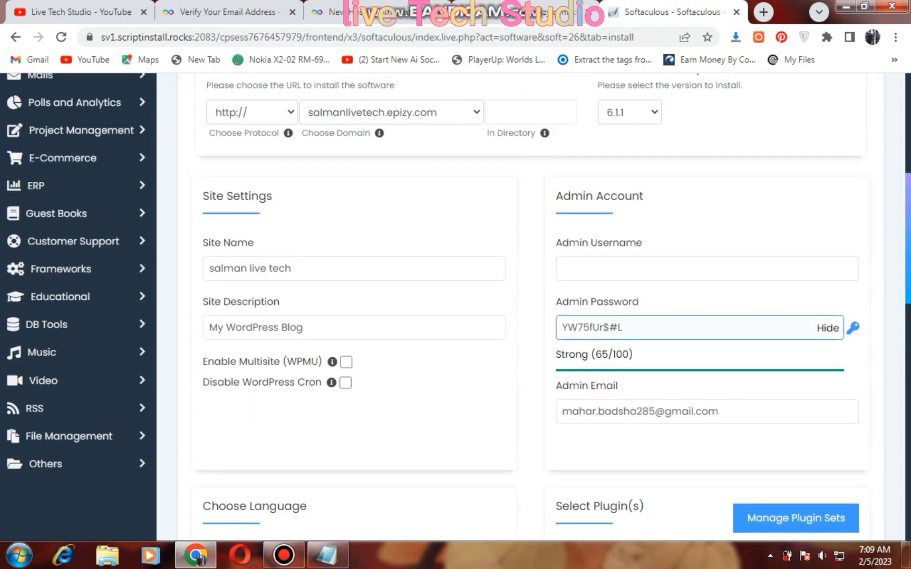
Enter admin as the admin username and a custom password rated Strong, then scroll to the theme options
click(706, 268)
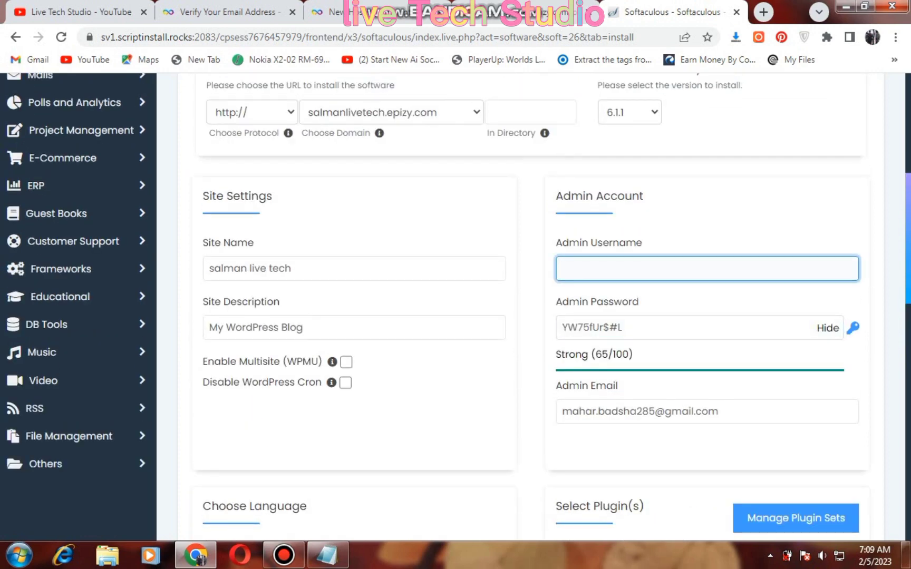
text(admin)
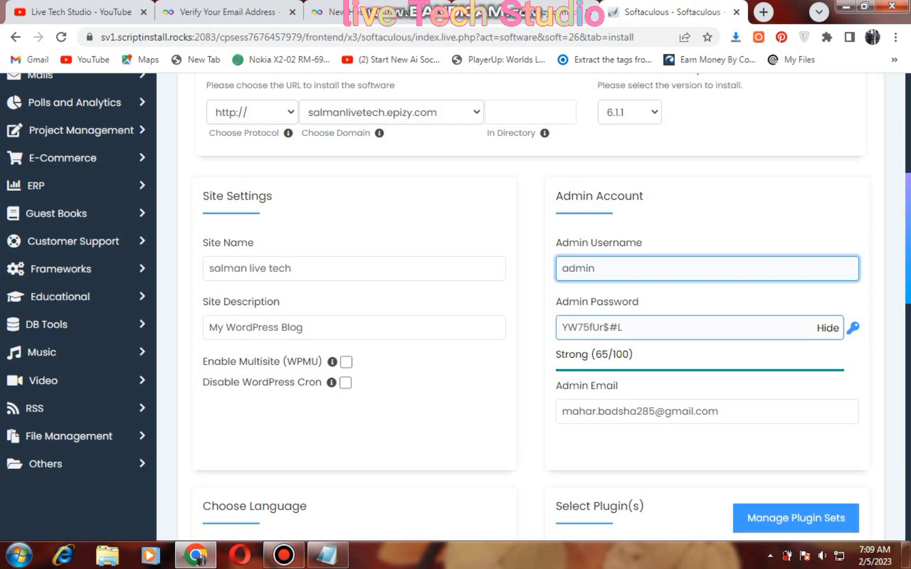
key(Tab)
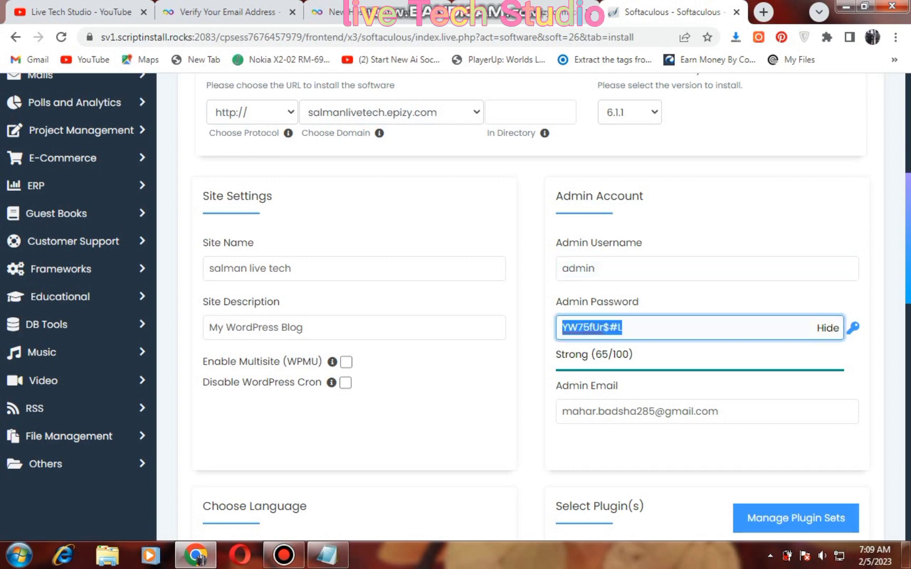
key(BackSpace)
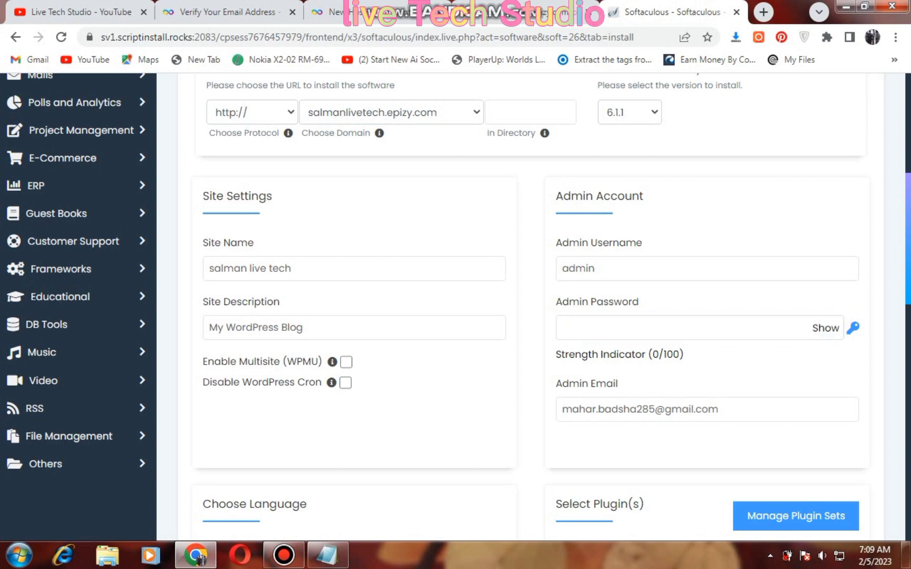
text(a)
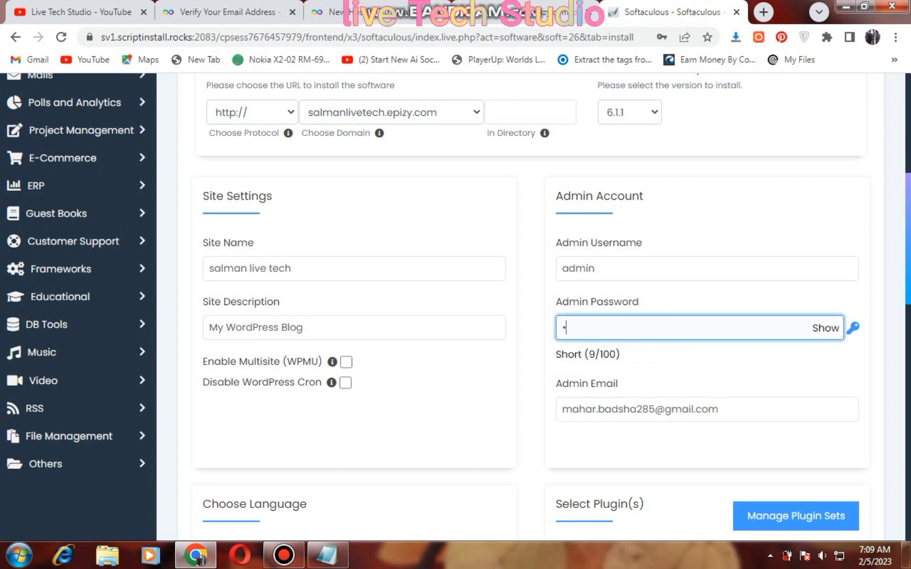
key(BackSpace)
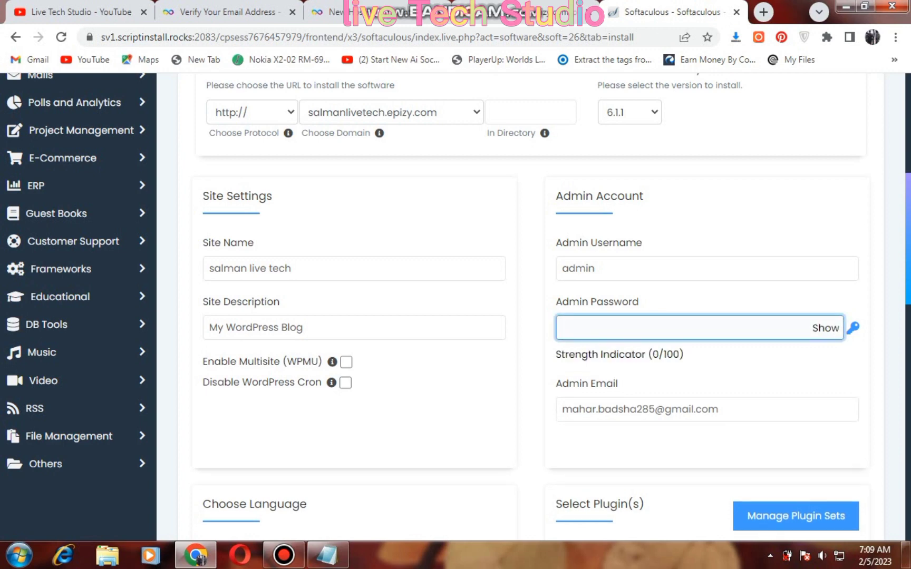
text(admin)
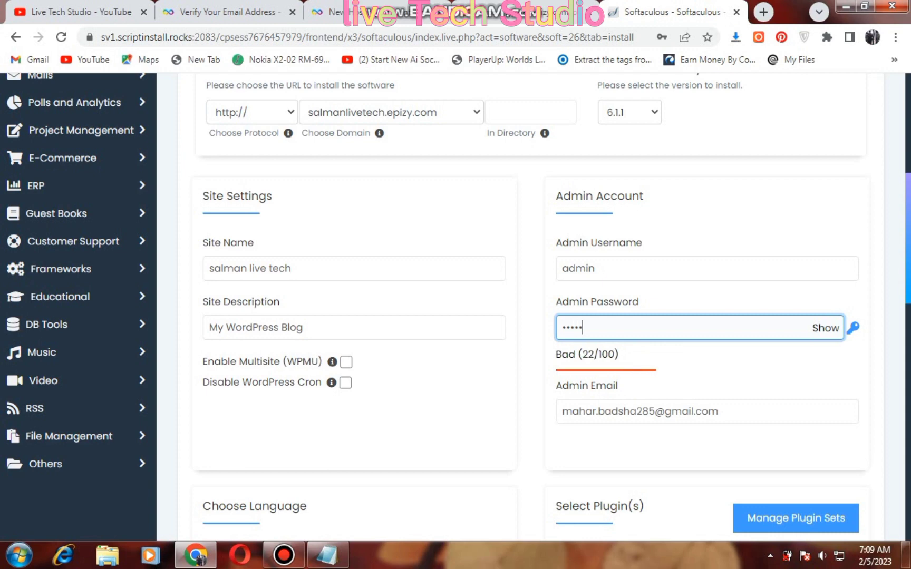
text(1234)
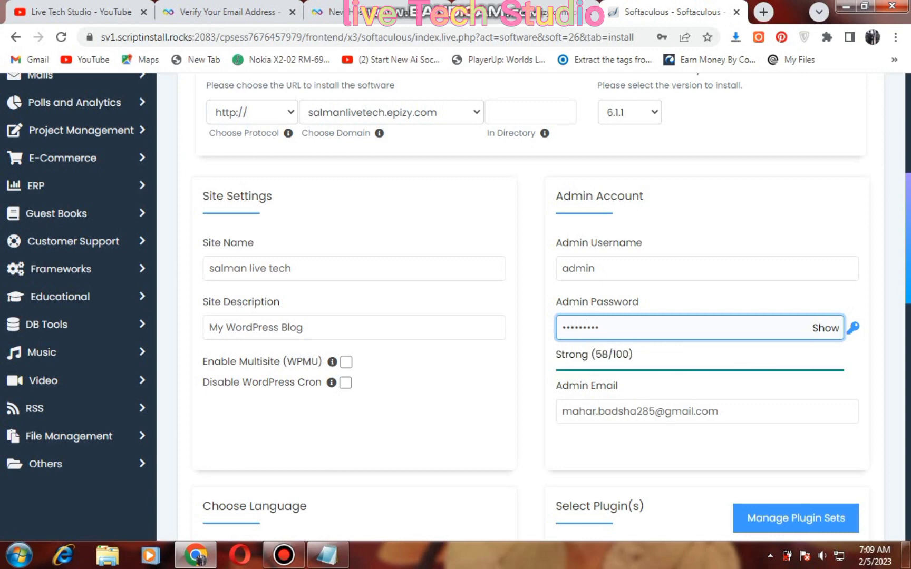
text(56)
scroll(527, 306, down, 3)
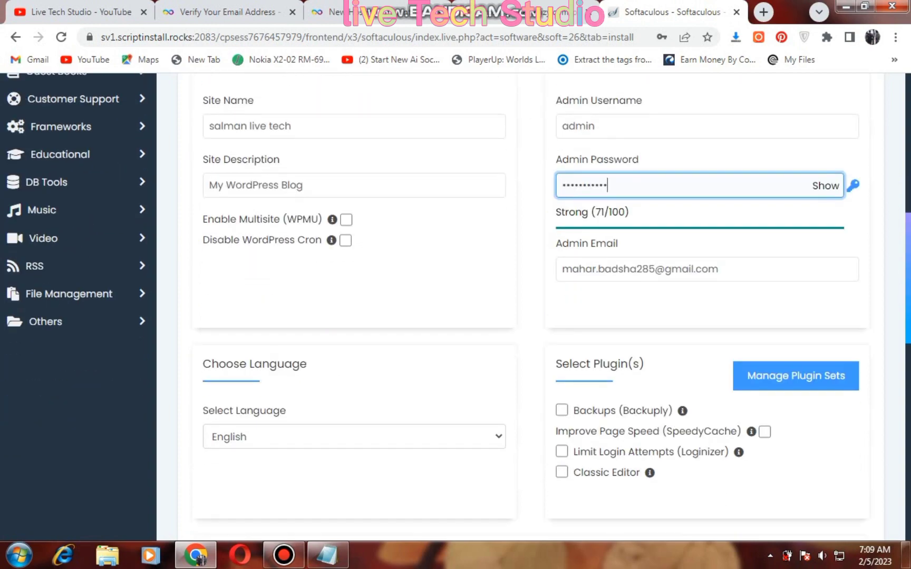
scroll(527, 305, down, 7)
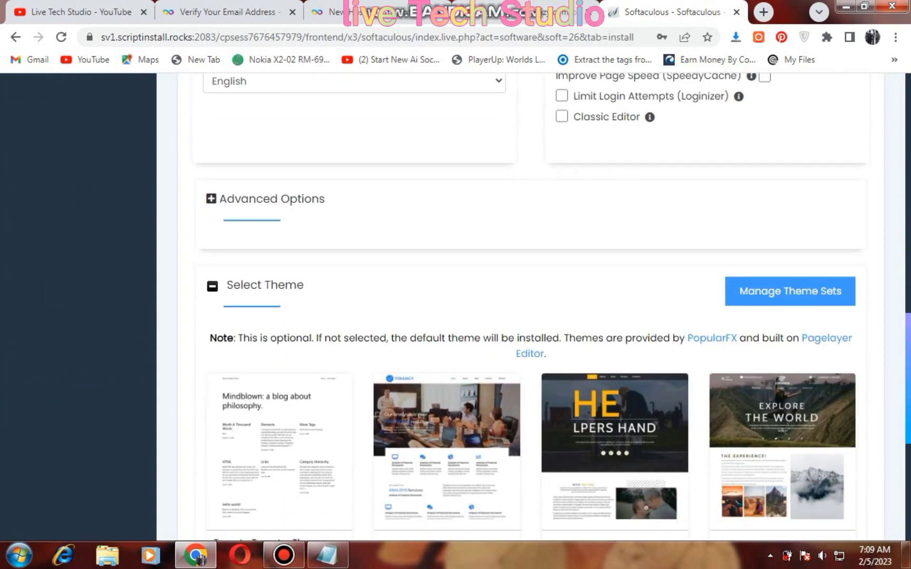
scroll(527, 305, down, 7)
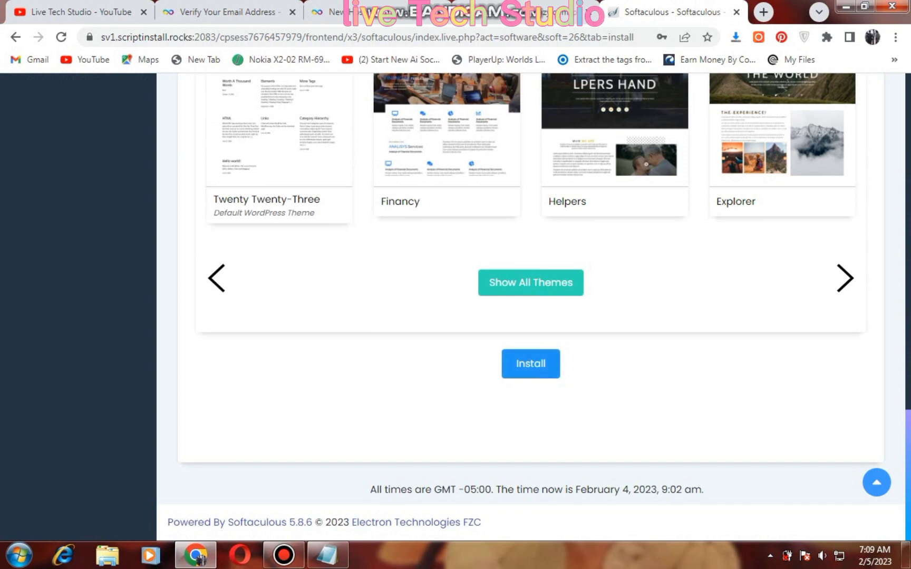
Install WordPress with these settings and save the admin login in Chrome's password manager
click(531, 364)
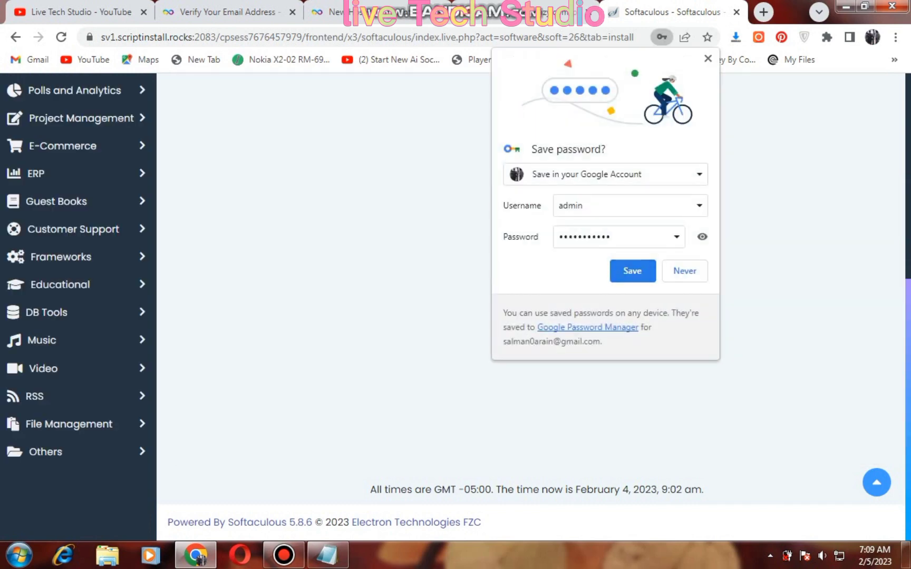
click(633, 271)
scroll(684, 78, up, 1)
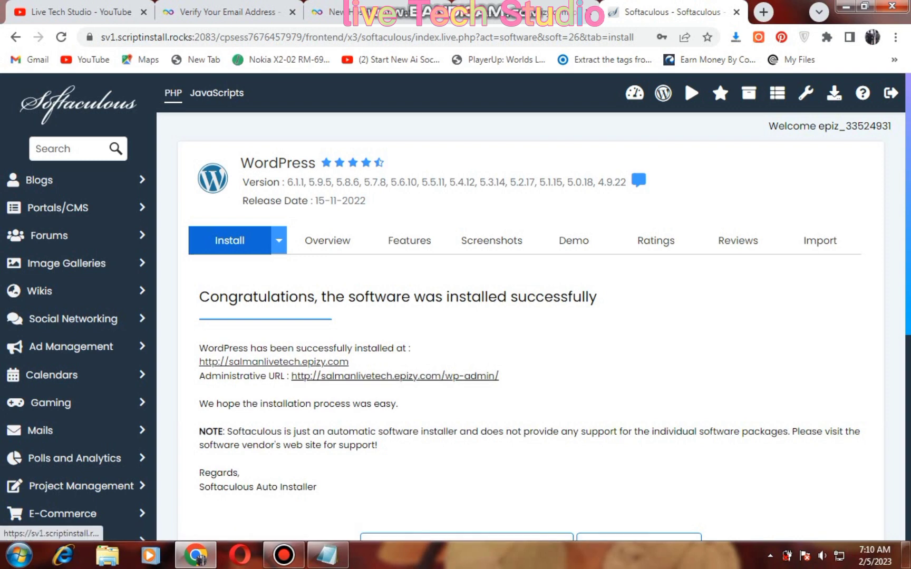
View the new site on salmanlivetech.epizy.com, then return and follow the administrative URL
click(274, 361)
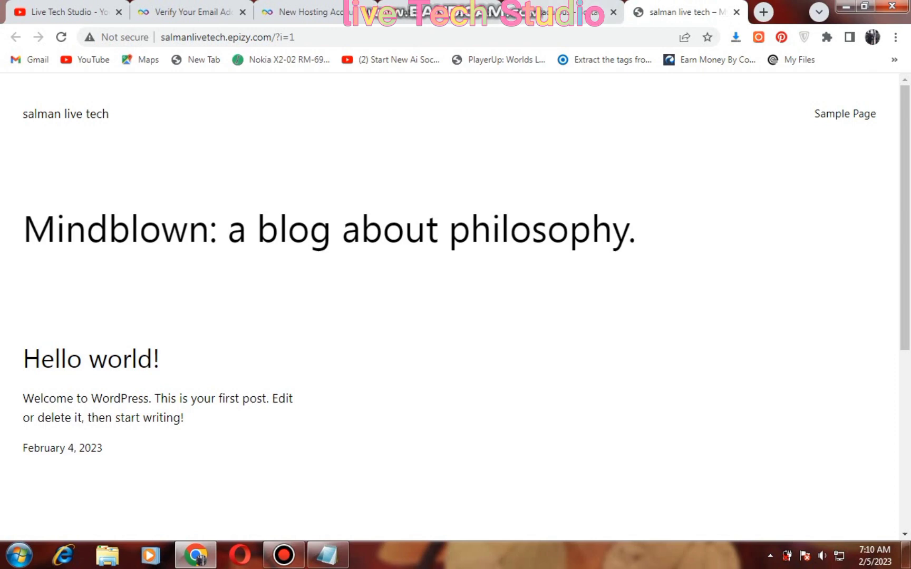
scroll(455, 306, down, 6)
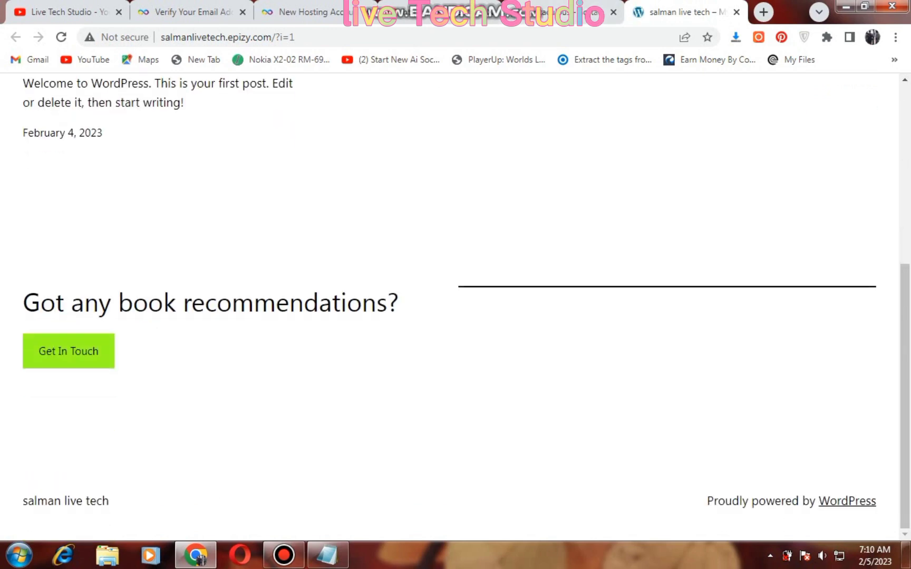
scroll(455, 306, up, 6)
click(527, 11)
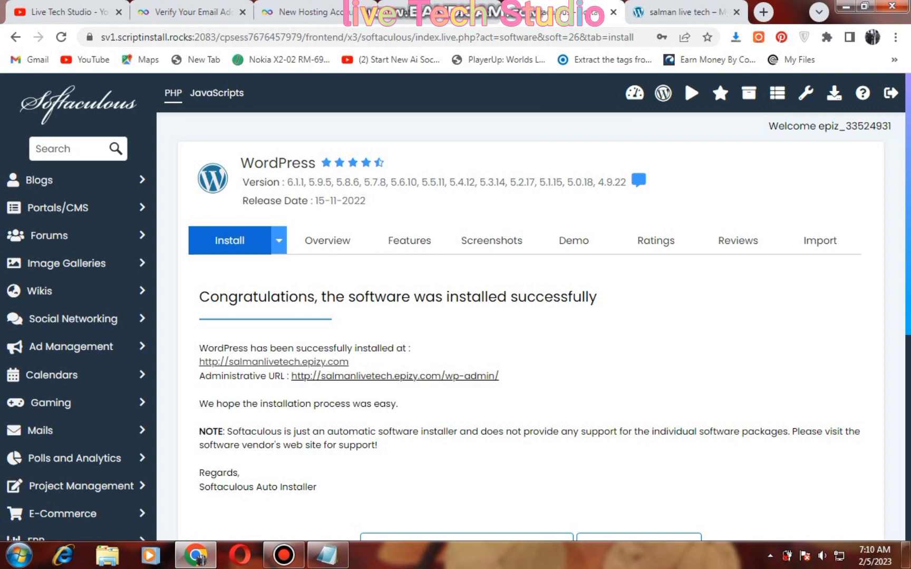
click(395, 376)
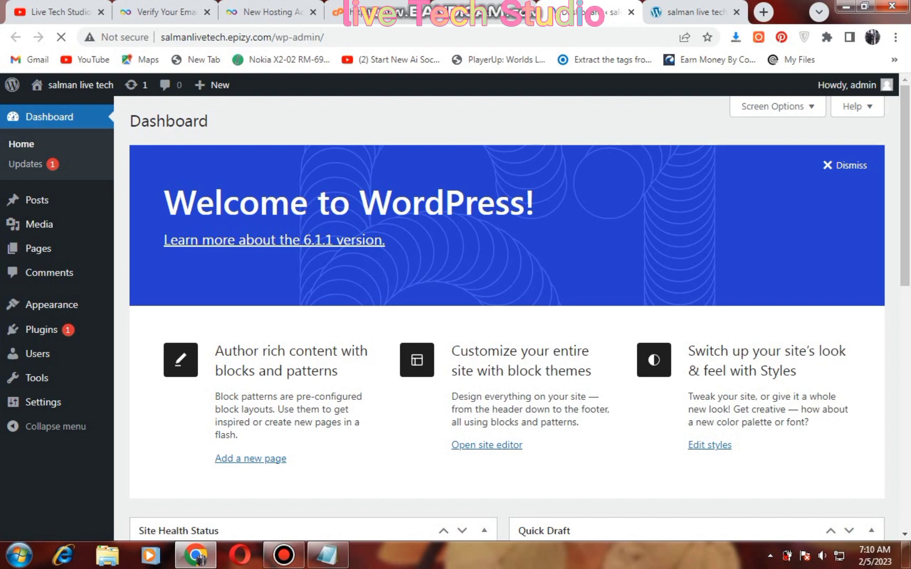
Scroll through the WordPress 6.1.1 Dashboard showing 1 post, 1 page, 1 comment and Twenty Twenty-Three theme
scroll(506, 317, down, 4)
scroll(506, 316, down, 5)
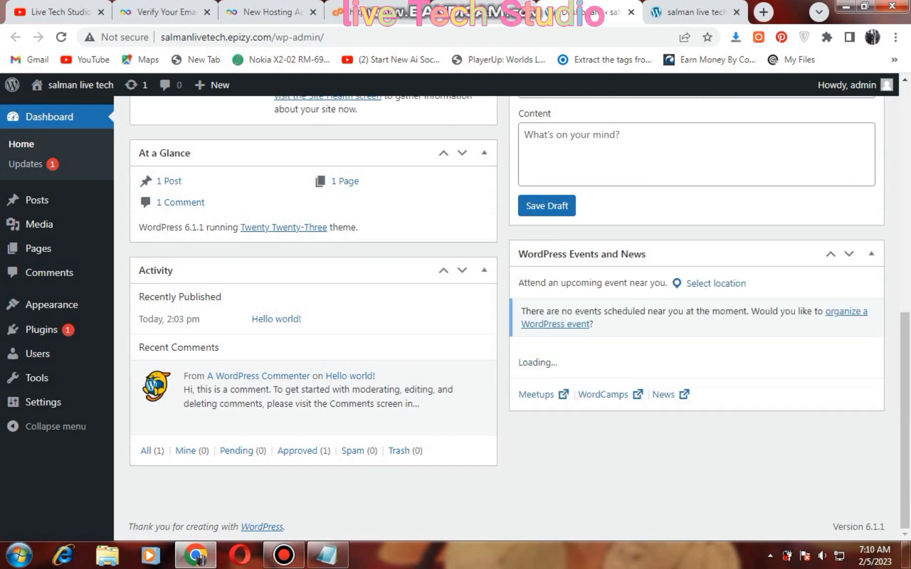
scroll(506, 316, down, 1)
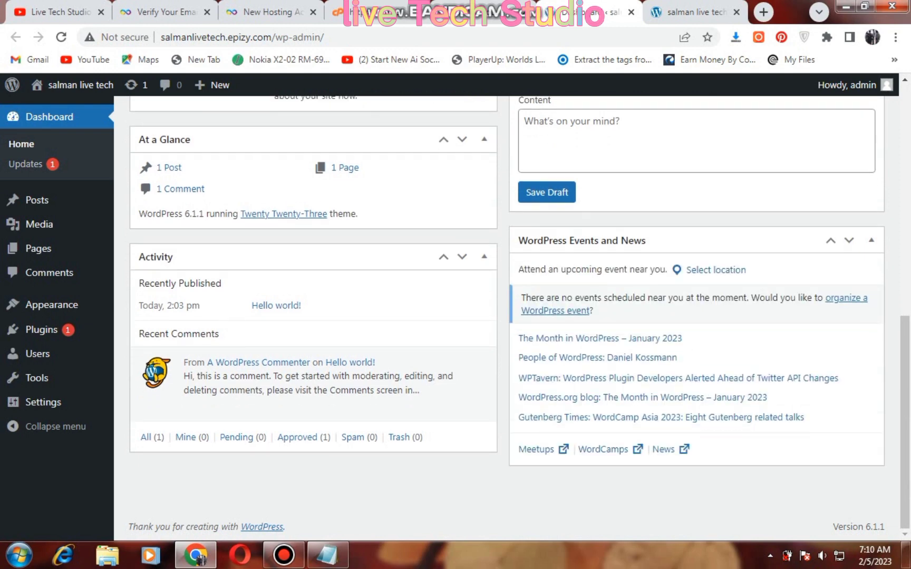
mouse_move(41, 330)
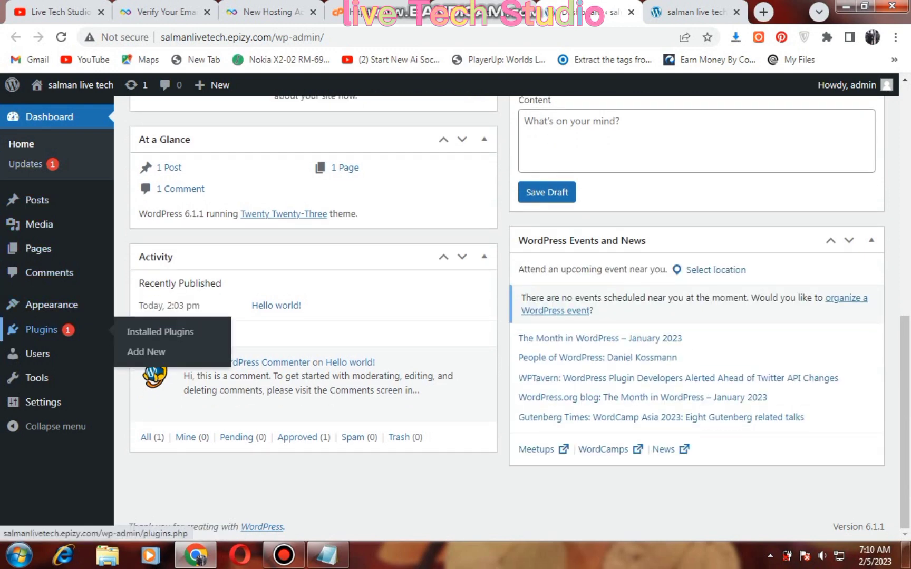
scroll(507, 316, up, 4)
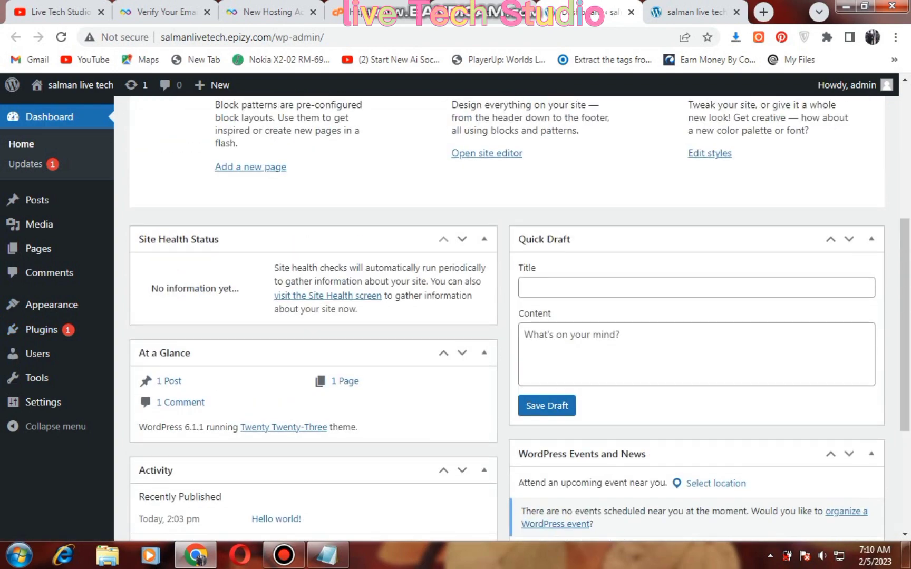
scroll(506, 316, up, 5)
scroll(506, 317, down, 7)
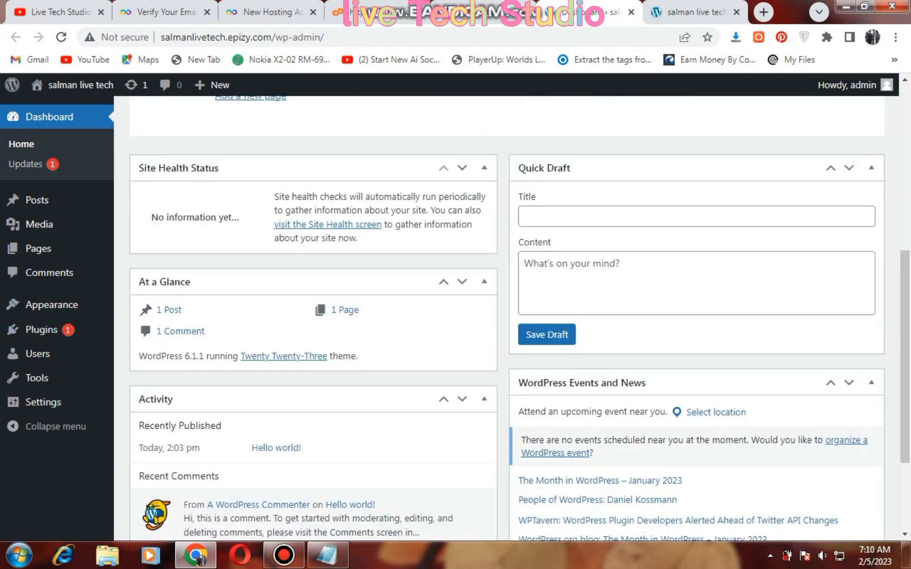
scroll(507, 316, up, 4)
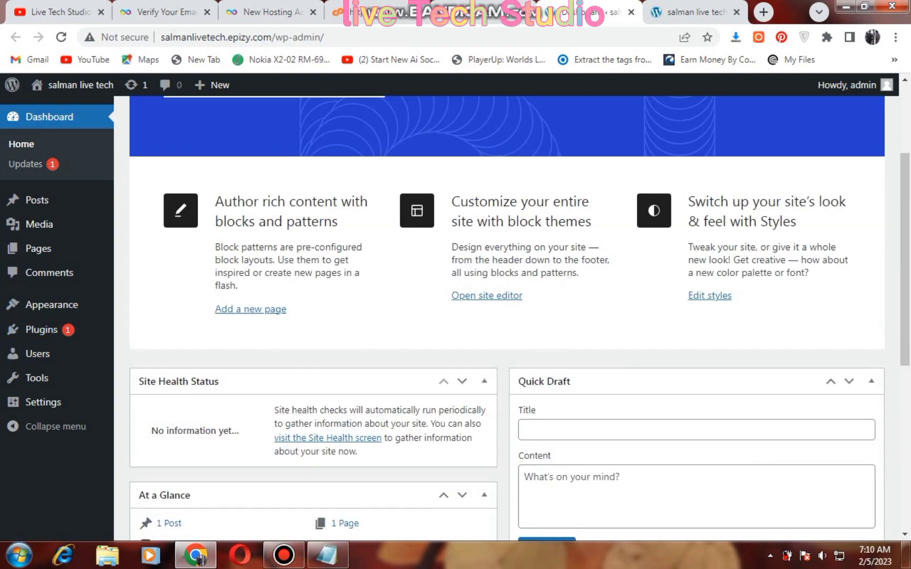
scroll(506, 316, up, 3)
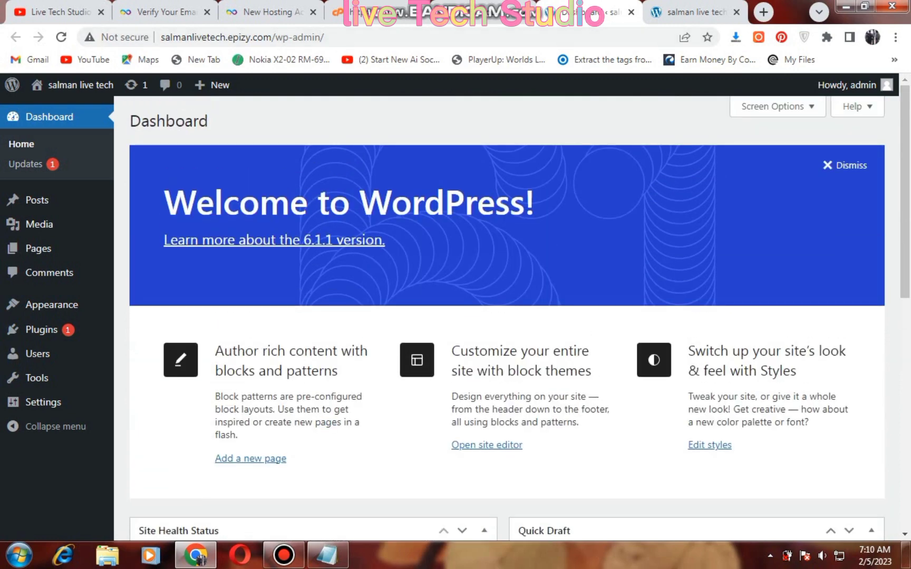